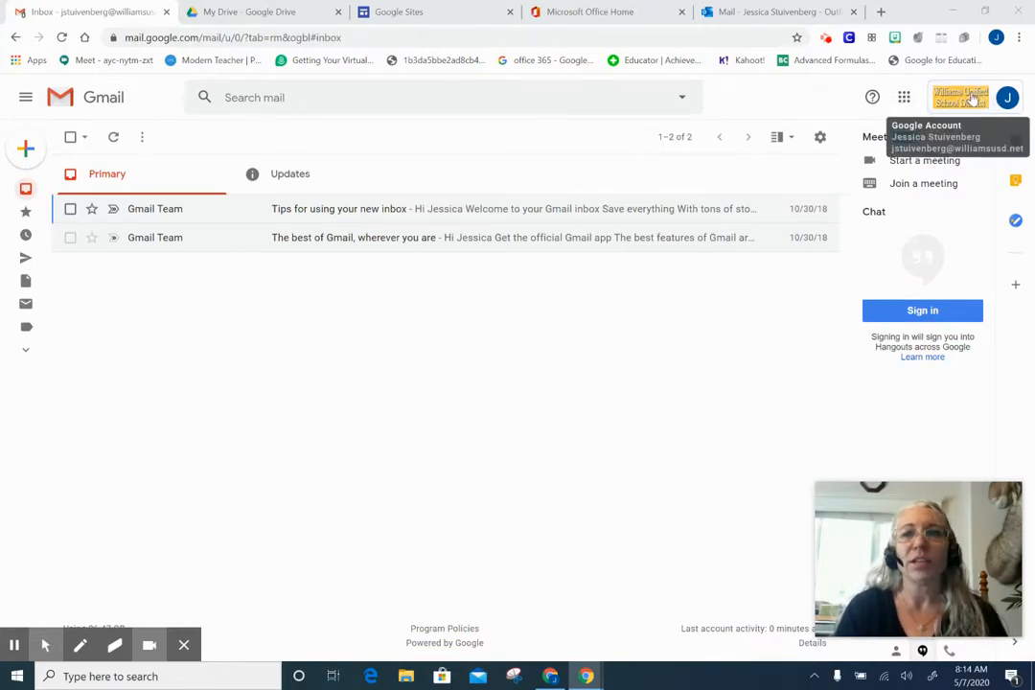
Step: Look for Google Sites in Gmail's list of Google apps and among Drive's additional new file types
{"action": "left_click", "coordinate": [904, 98]}
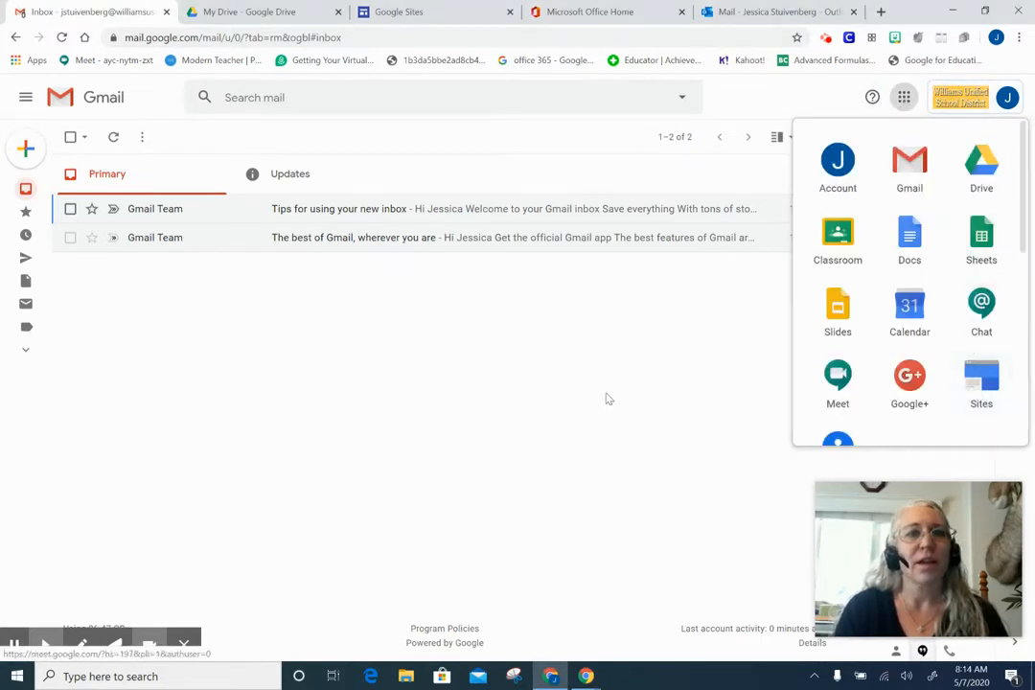
{"action": "left_click", "coordinate": [271, 13]}
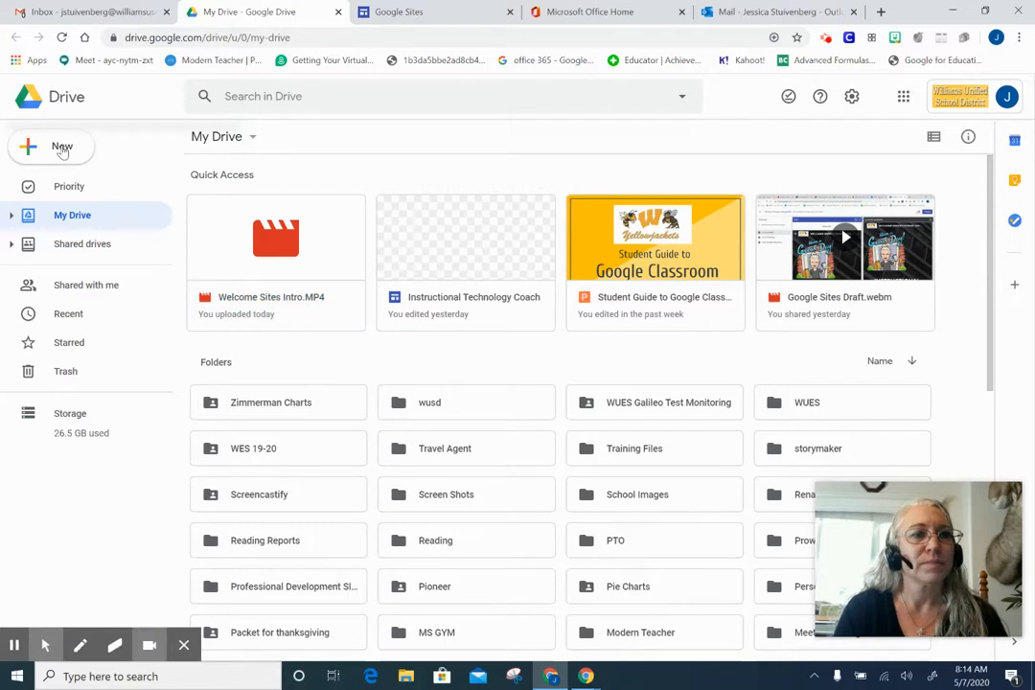
{"action": "left_click", "coordinate": [63, 149]}
{"action": "mouse_move", "coordinate": [66, 317]}
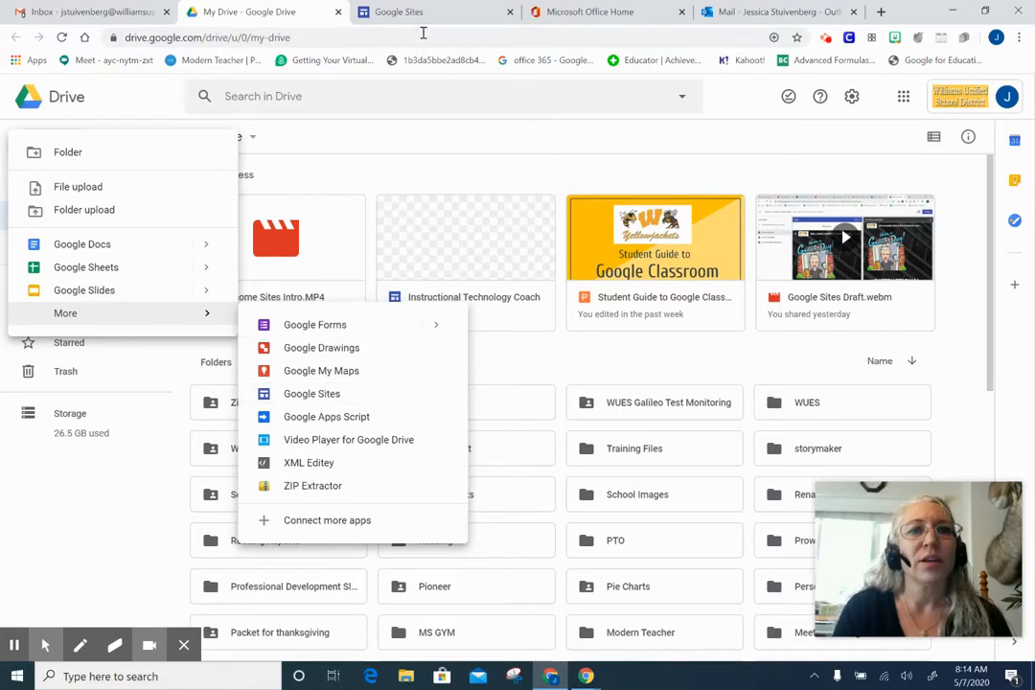
Step: Switch to Google Sites and create a blank new site
{"action": "left_click", "coordinate": [411, 12]}
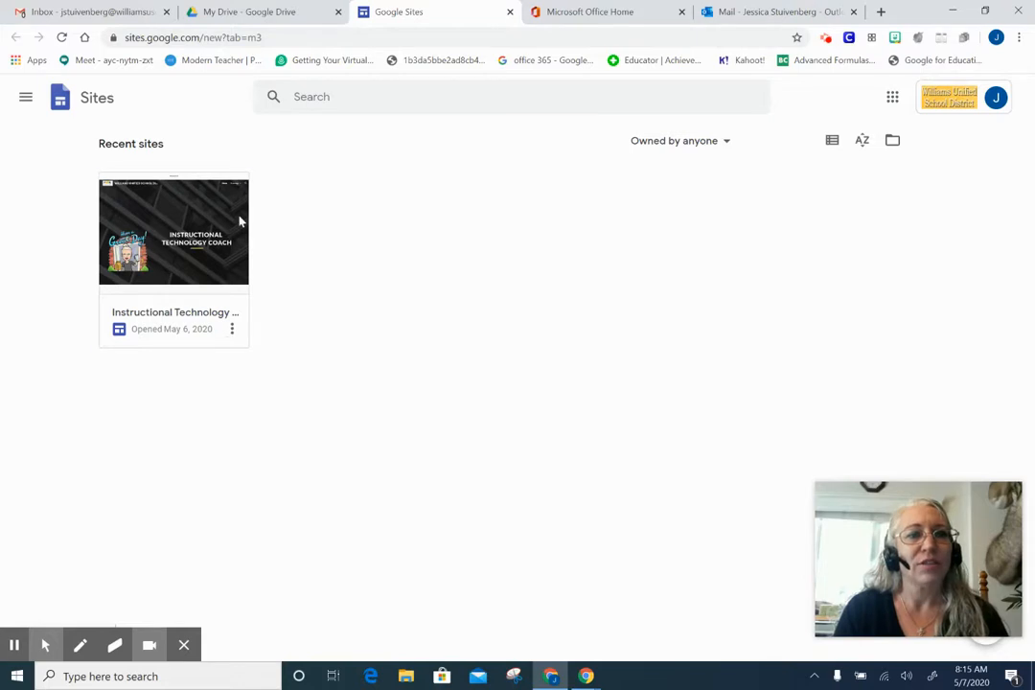
{"action": "mouse_move", "coordinate": [913, 496]}
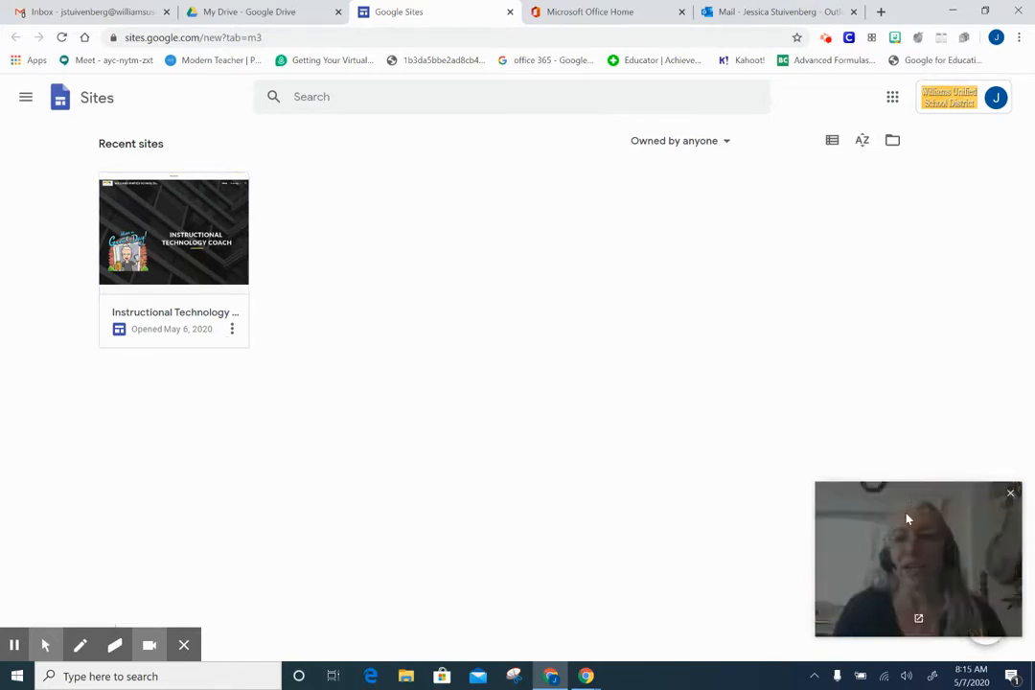
{"action": "left_click_drag", "start_coordinate": [909, 518], "coordinate": [878, 283]}
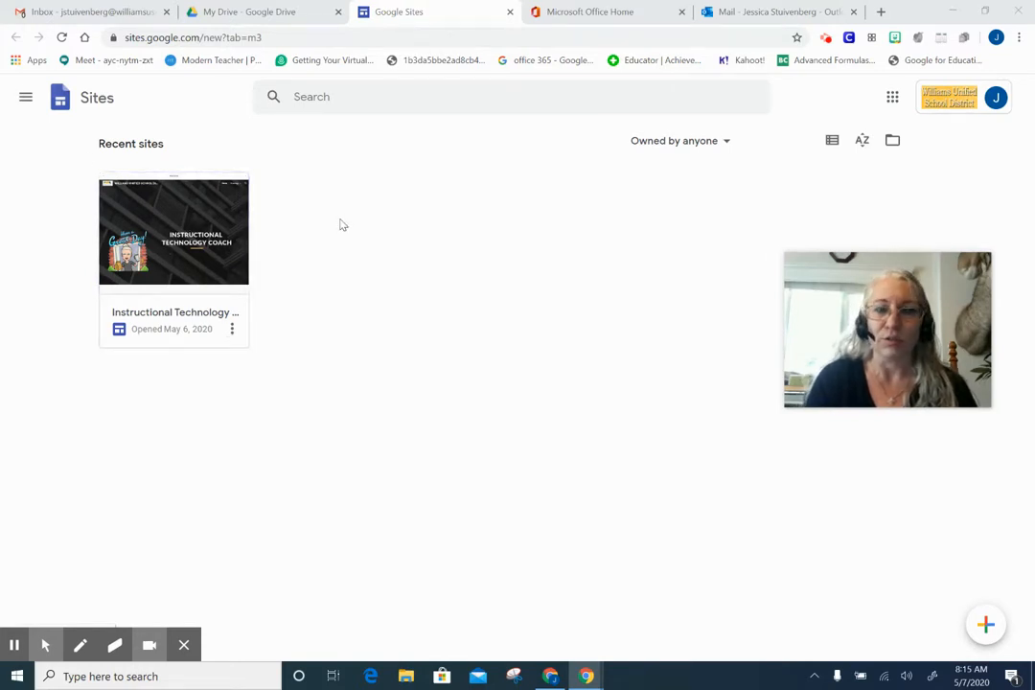
{"action": "left_click", "coordinate": [988, 628]}
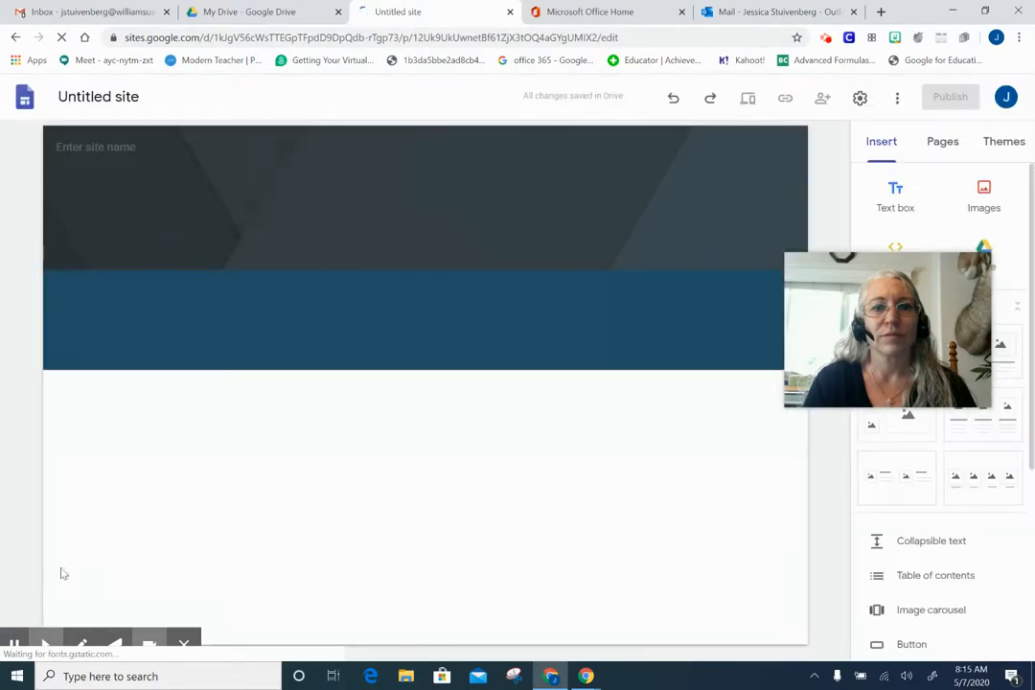
Step: Name the site with the teacher's title and surname and set the page title to "Technology Site"
{"action": "left_click", "coordinate": [151, 149]}
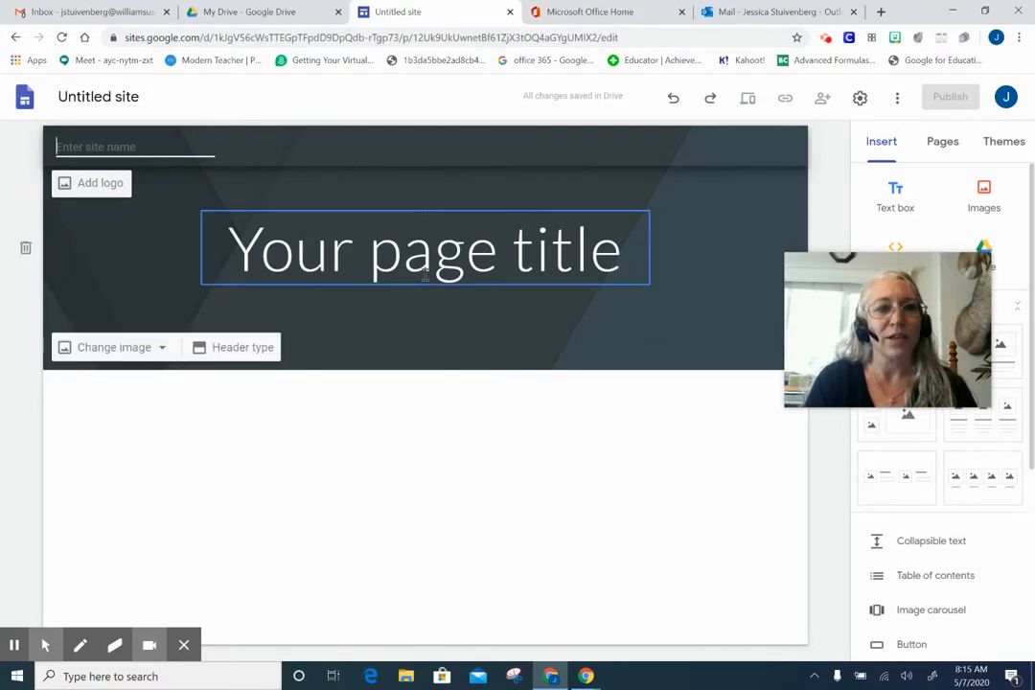
{"action": "type", "text": "Tech no"}
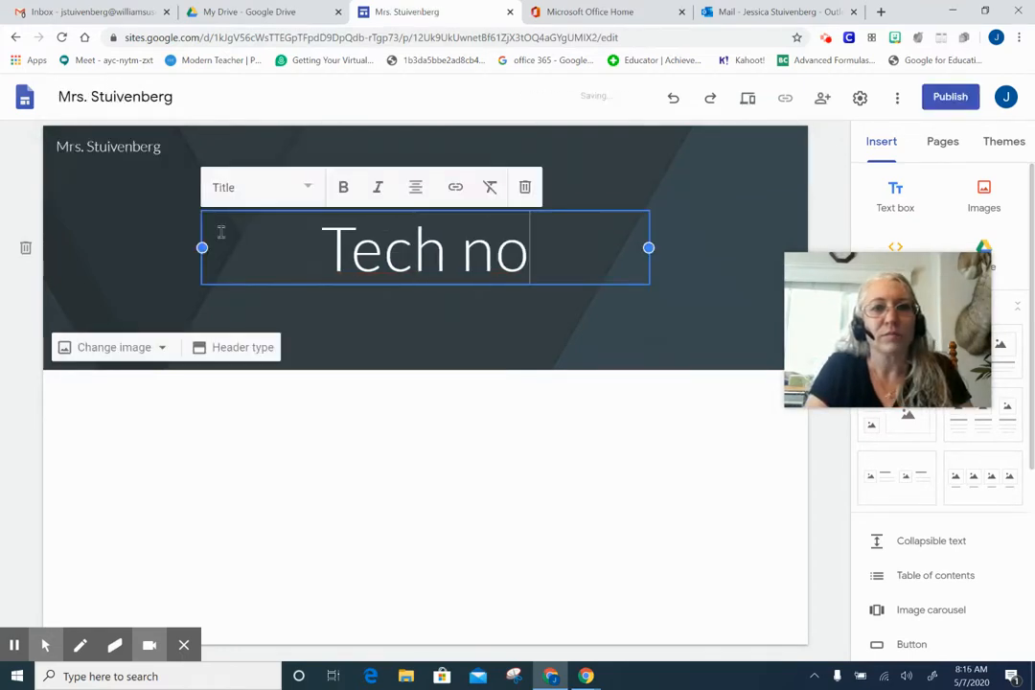
{"action": "key", "text": "BackSpace"}
{"action": "key", "text": "BackSpace"}
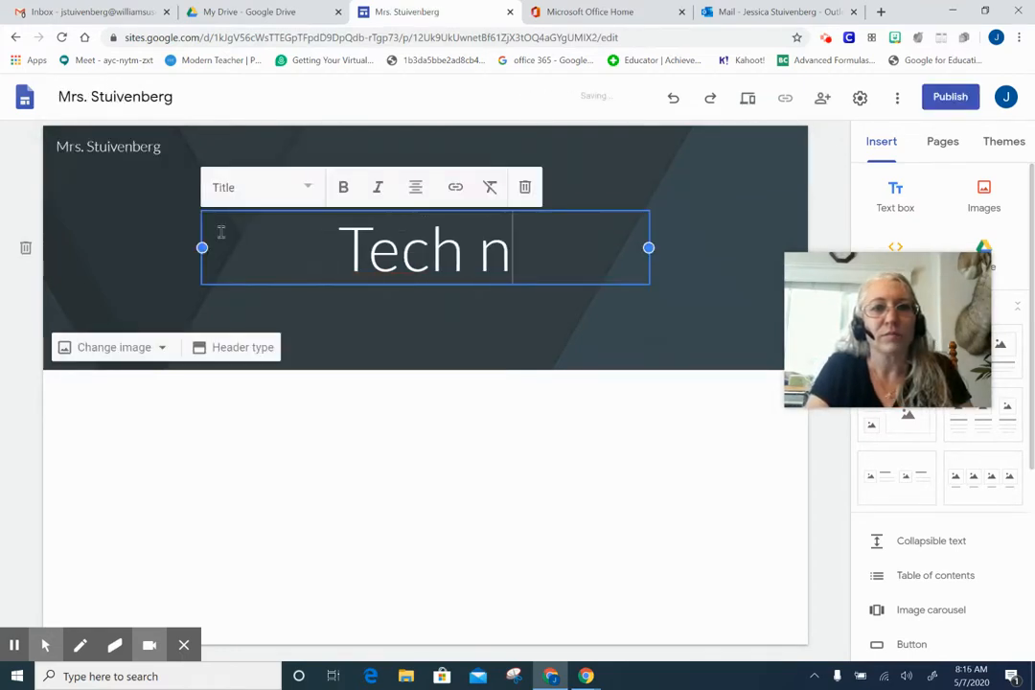
{"action": "type", "text": "ology"}
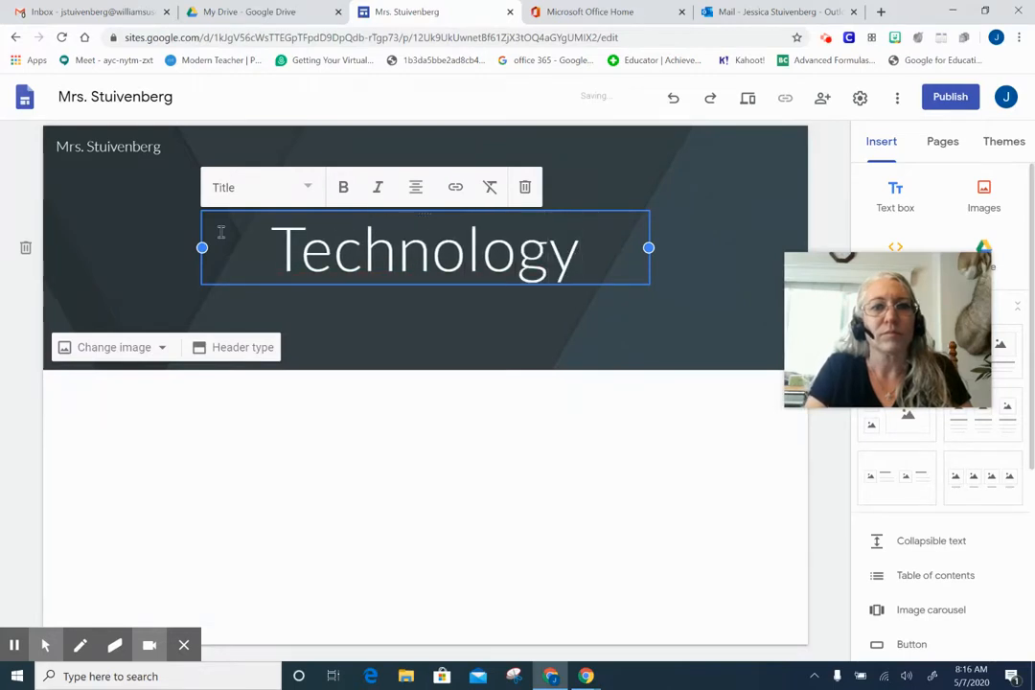
{"action": "type", "text": " Sit"}
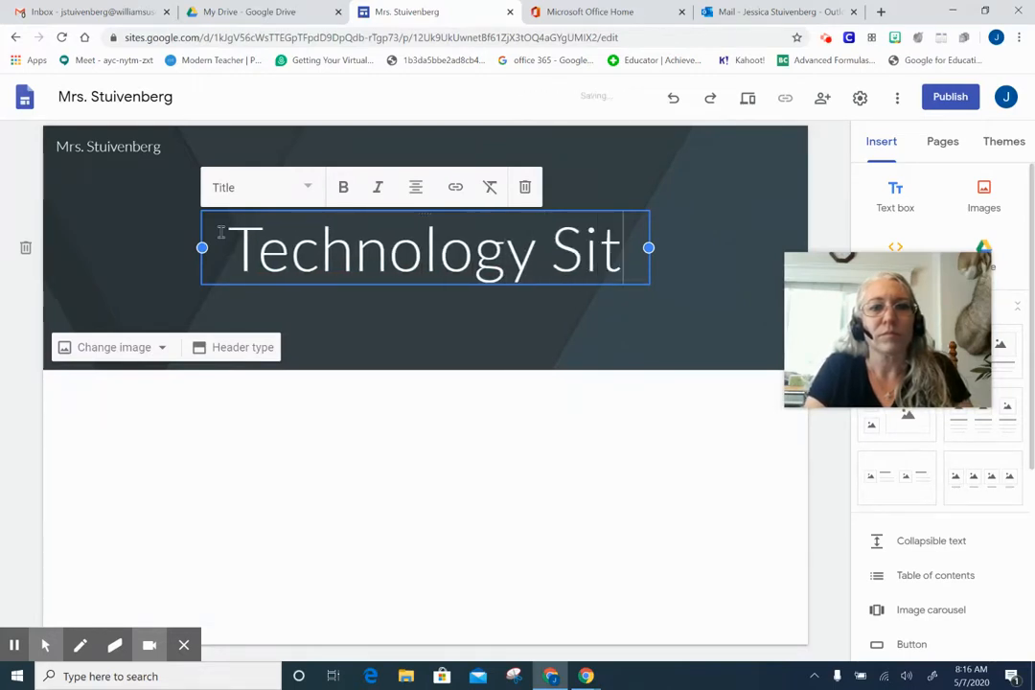
{"action": "type", "text": "e"}
{"action": "left_click", "coordinate": [233, 438]}
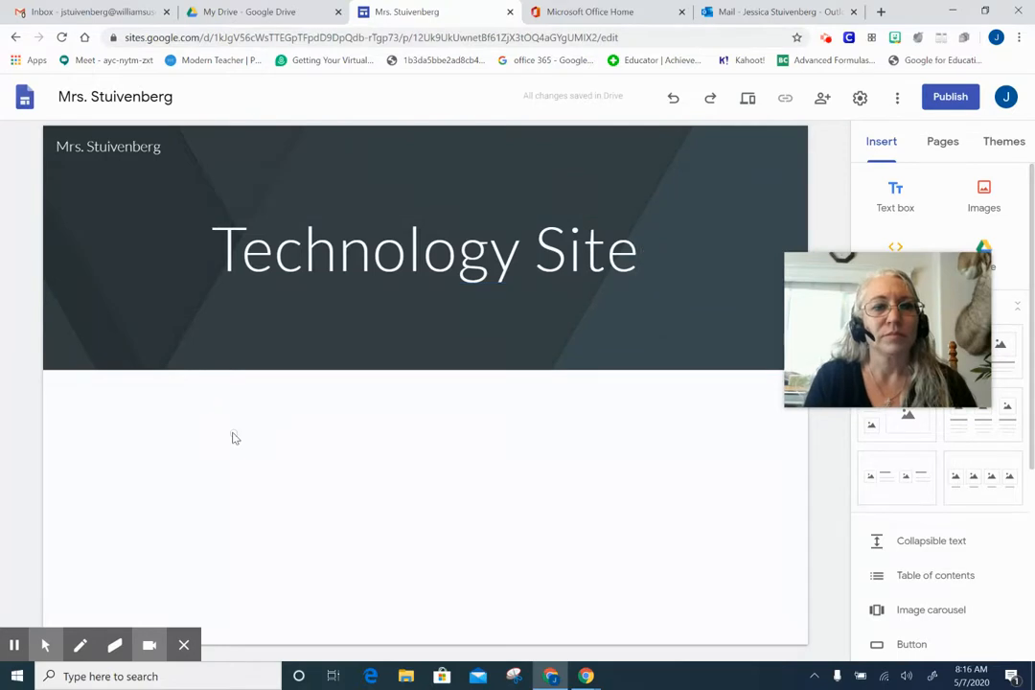
Step: Examine the options for changing the header image and browse the available site themes
{"action": "mouse_move", "coordinate": [132, 350]}
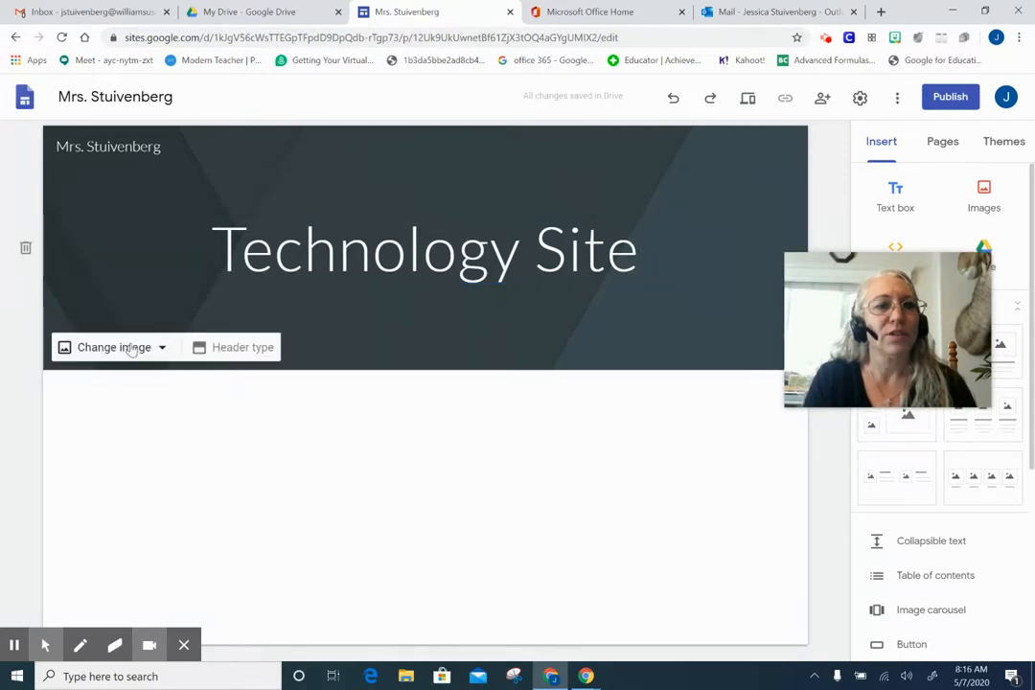
{"action": "left_click", "coordinate": [161, 349]}
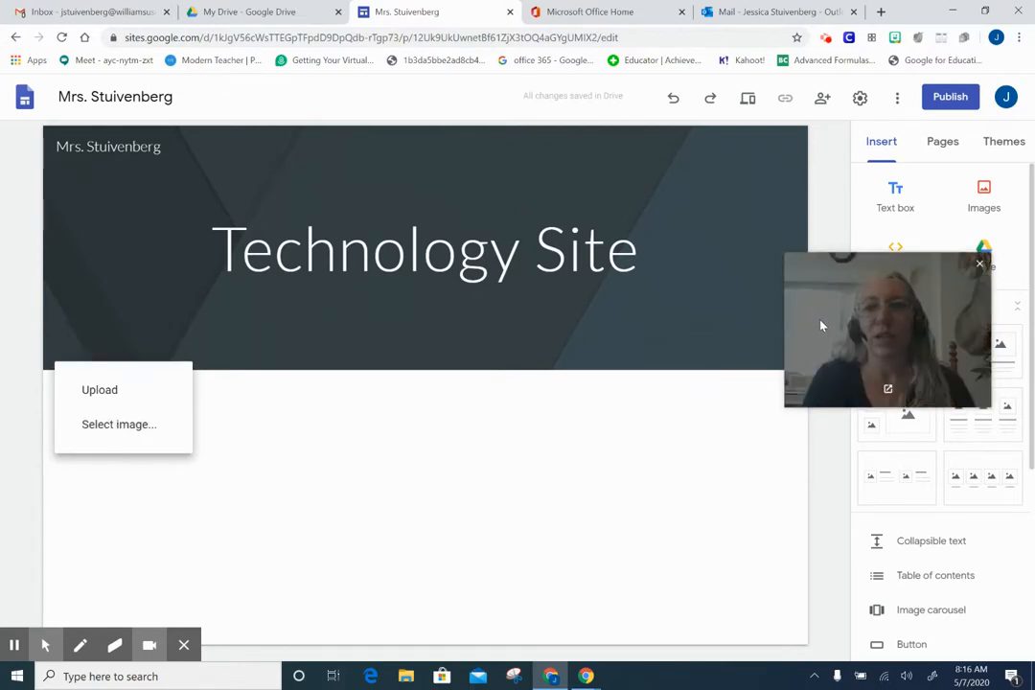
{"action": "left_click_drag", "start_coordinate": [820, 323], "coordinate": [135, 515]}
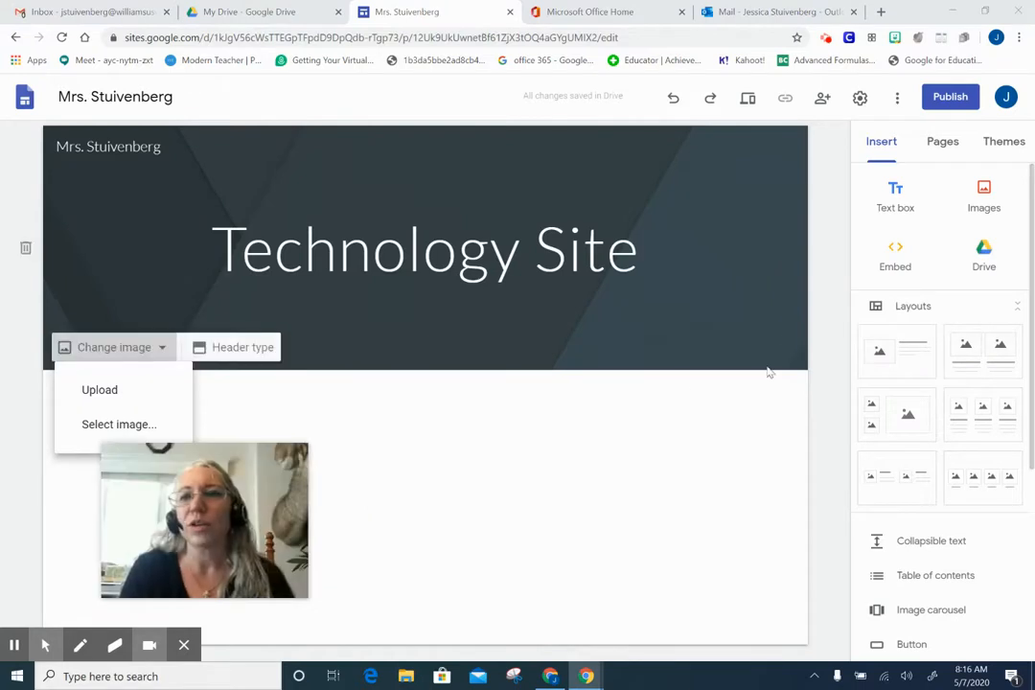
{"action": "left_click", "coordinate": [1009, 144]}
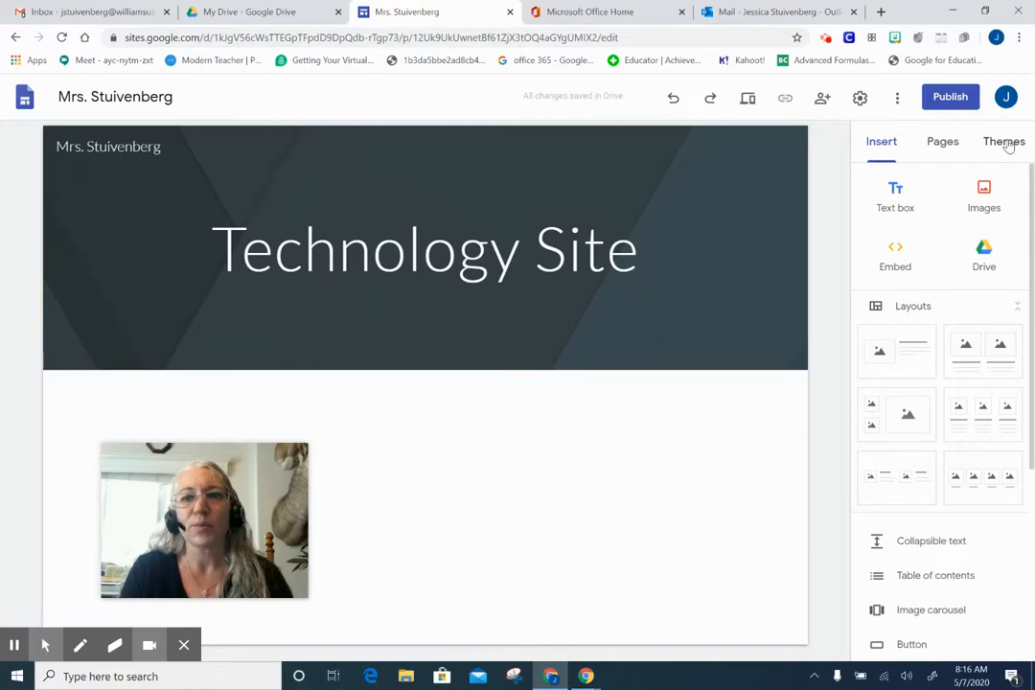
{"action": "left_click", "coordinate": [1001, 144]}
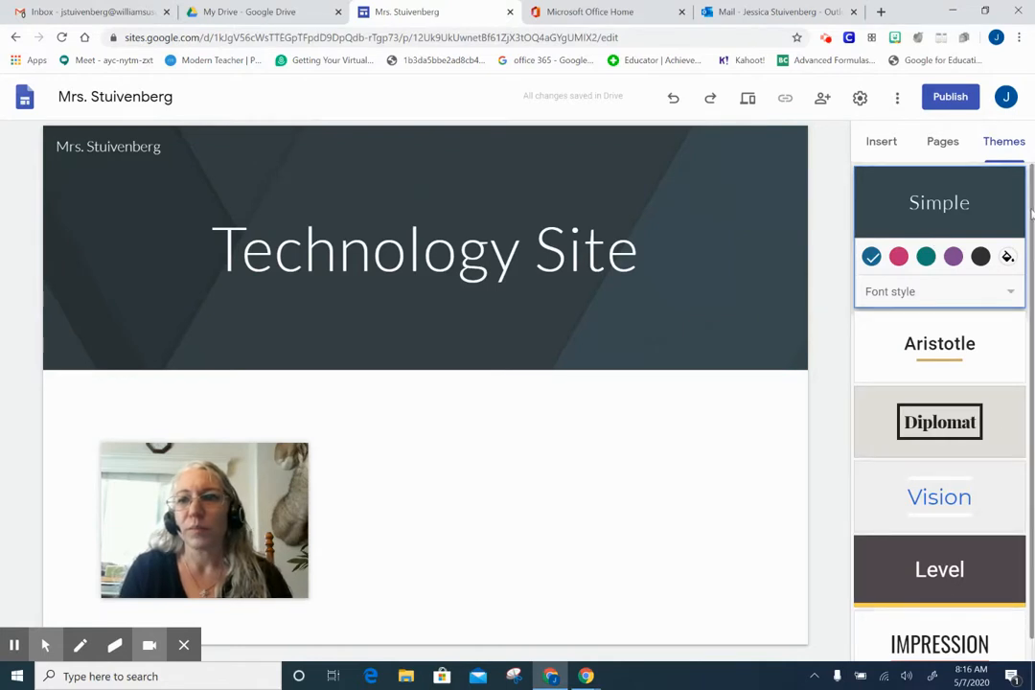
{"action": "left_click_drag", "start_coordinate": [1031, 206], "coordinate": [1028, 352]}
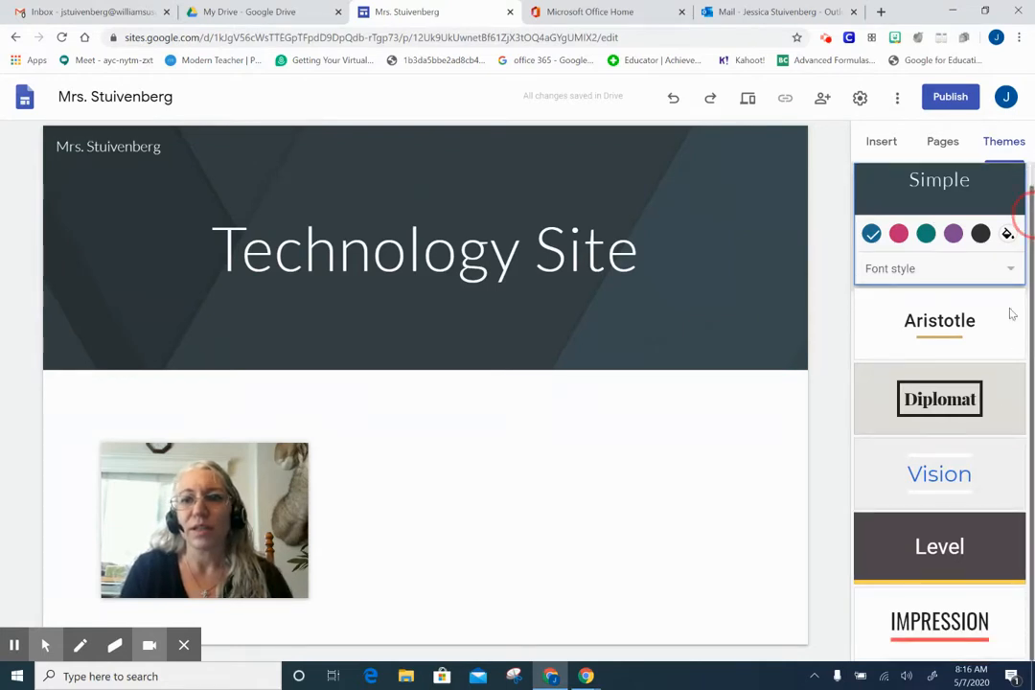
{"action": "scroll", "coordinate": [1011, 312], "scroll_direction": "up", "scroll_amount": 1}
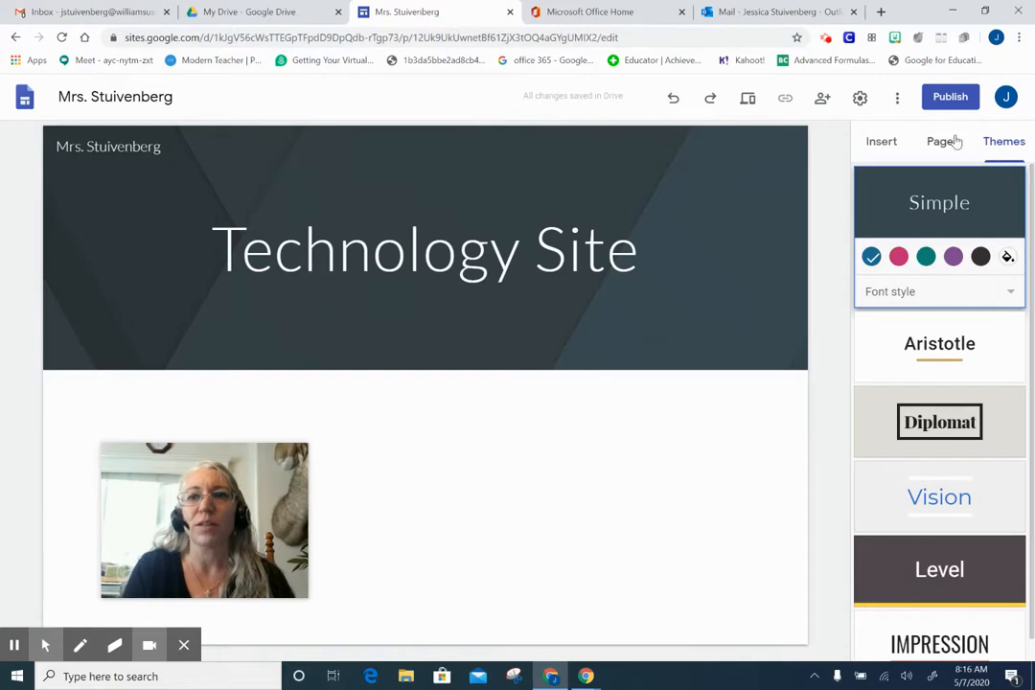
Step: Insert two collapsible text blocks below the page header
{"action": "left_click", "coordinate": [880, 141]}
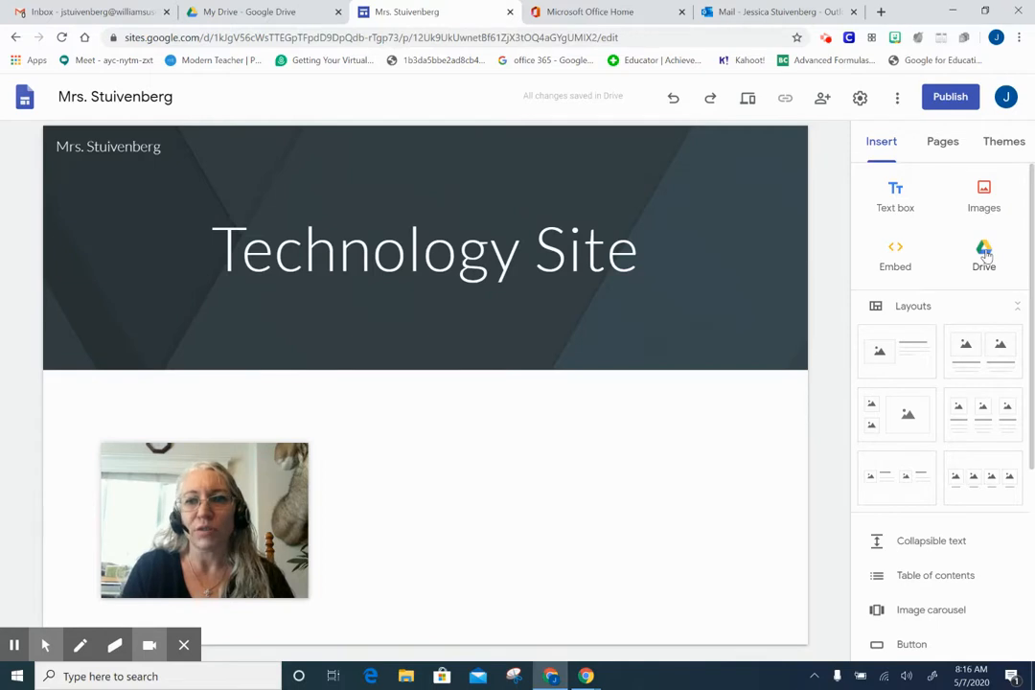
{"action": "left_click", "coordinate": [878, 544]}
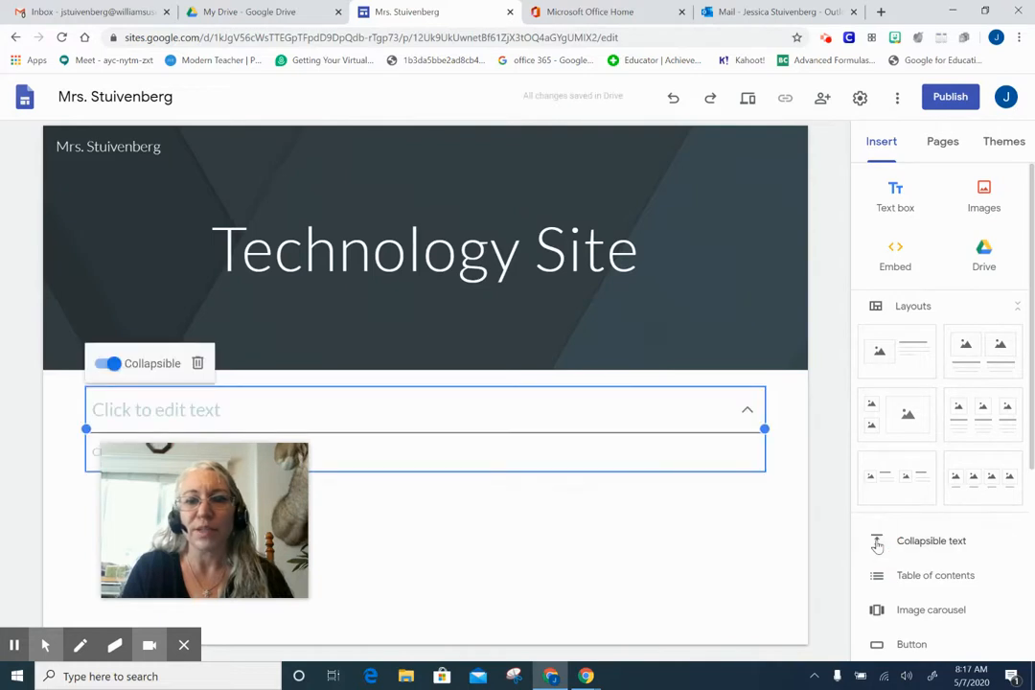
{"action": "left_click", "coordinate": [877, 544]}
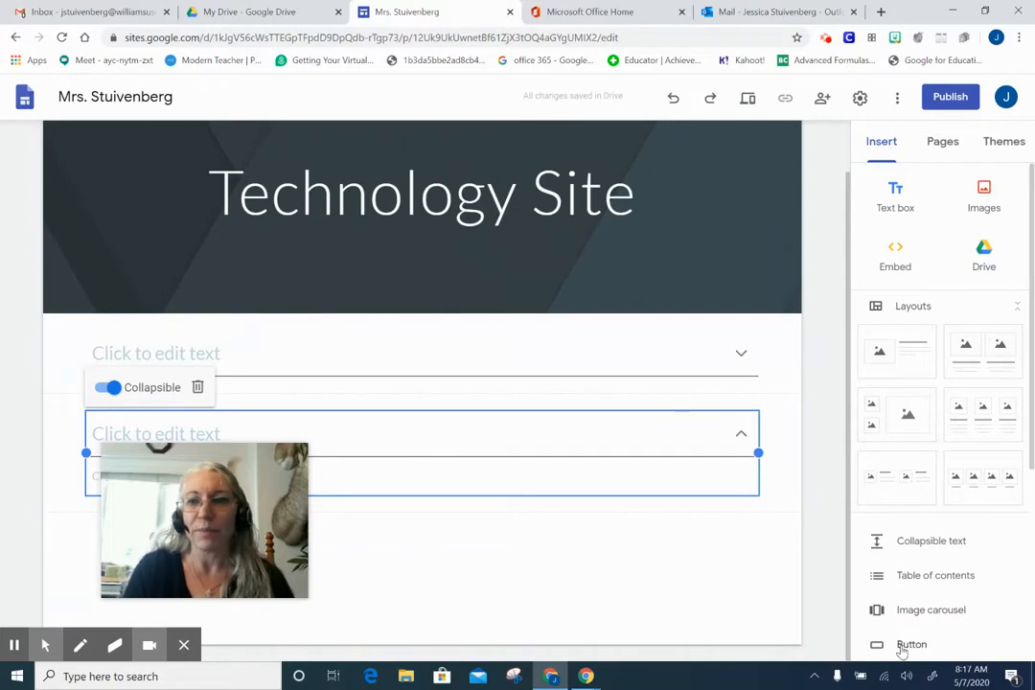
Step: Add a second page to the site without entering a name and show that page's options
{"action": "left_click", "coordinate": [943, 142]}
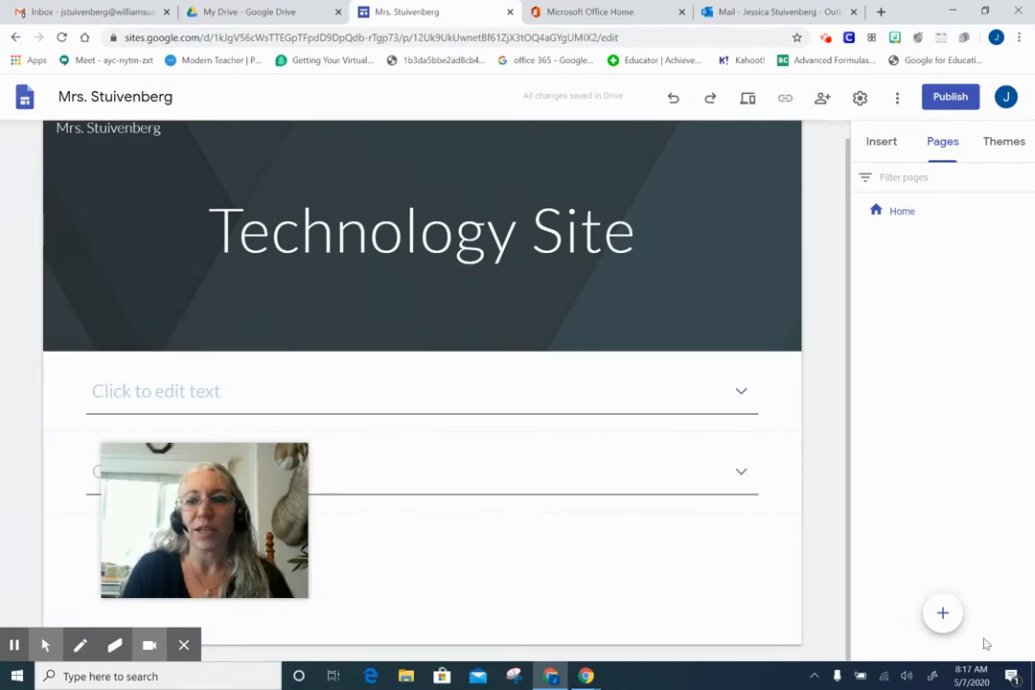
{"action": "mouse_move", "coordinate": [945, 614]}
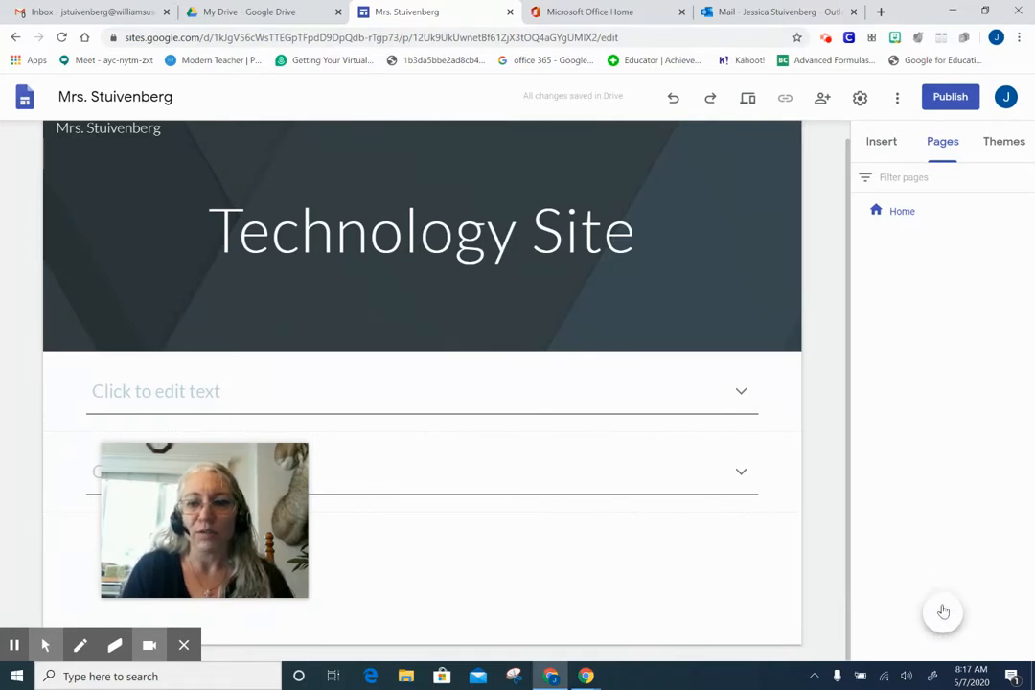
{"action": "left_click", "coordinate": [942, 615]}
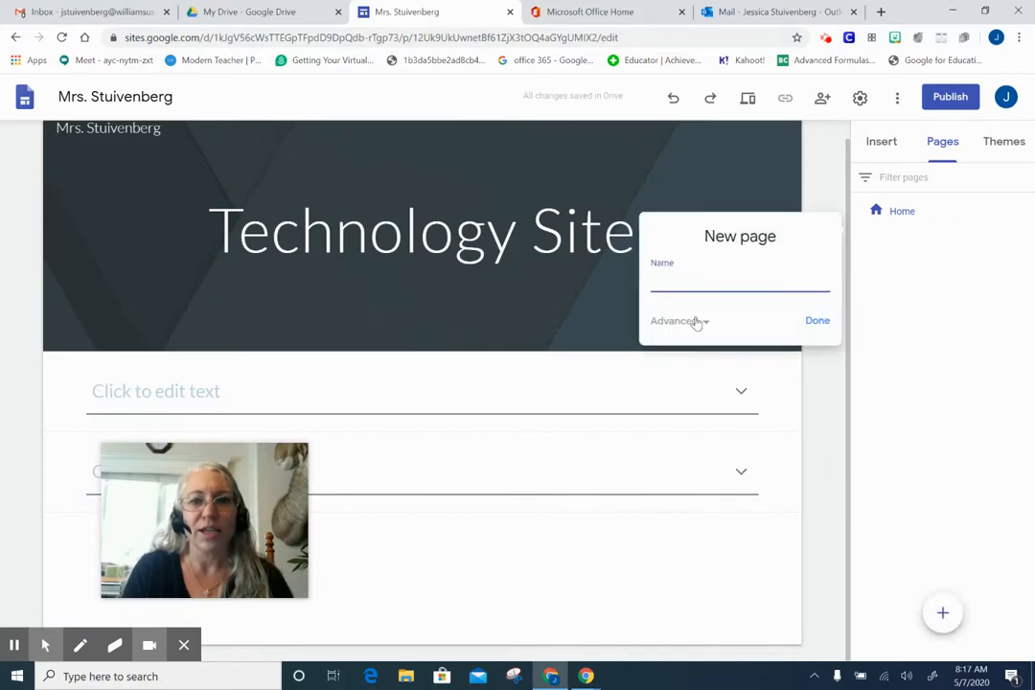
{"action": "left_click", "coordinate": [817, 324]}
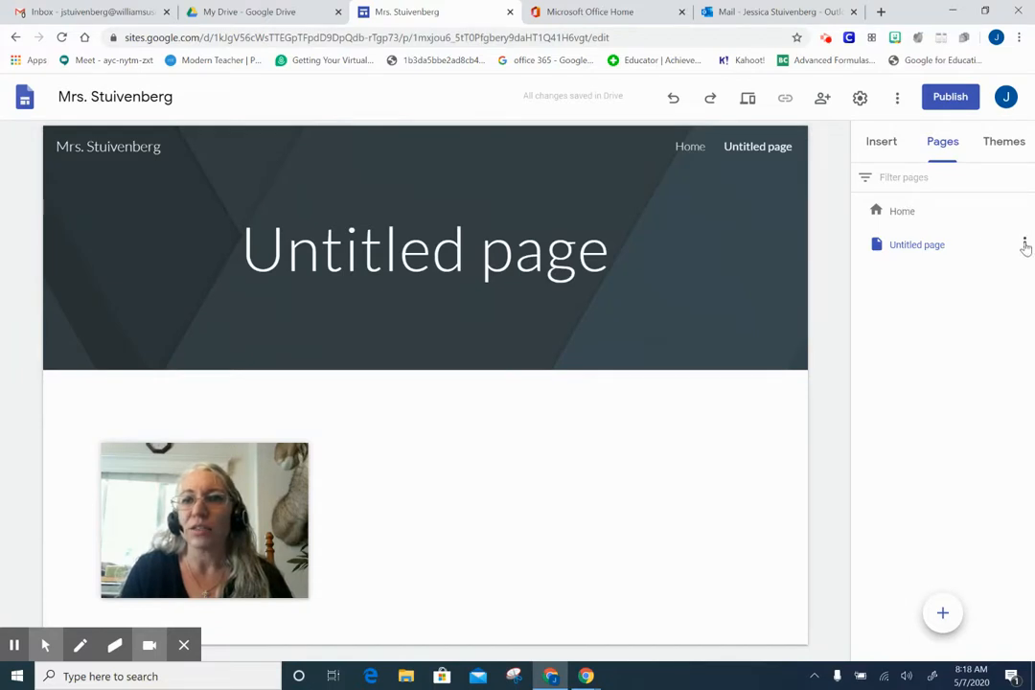
{"action": "left_click", "coordinate": [1025, 244]}
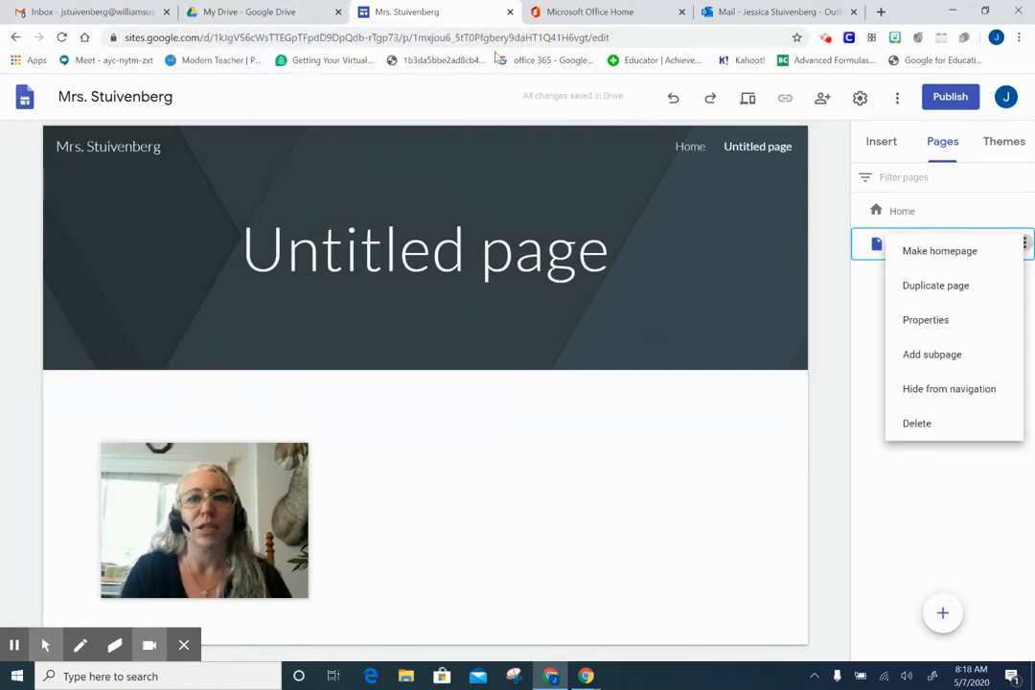
Step: Return to the list of recent sites and remove the "Technology Site" practice site
{"action": "key", "text": "alt+Left"}
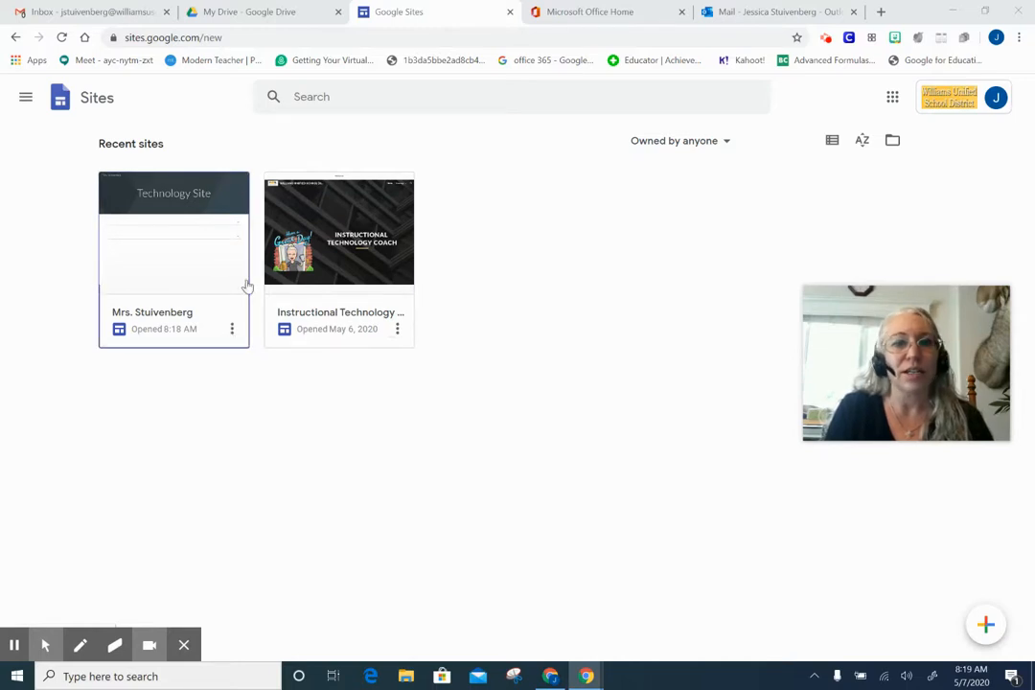
{"action": "left_click", "coordinate": [234, 329]}
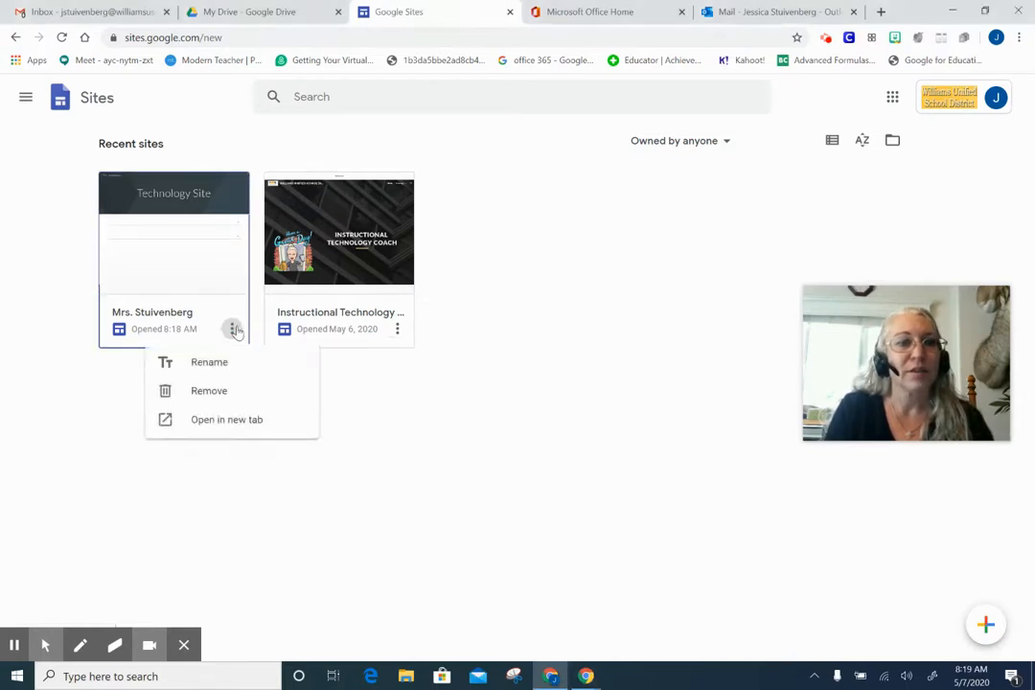
{"action": "left_click", "coordinate": [216, 392]}
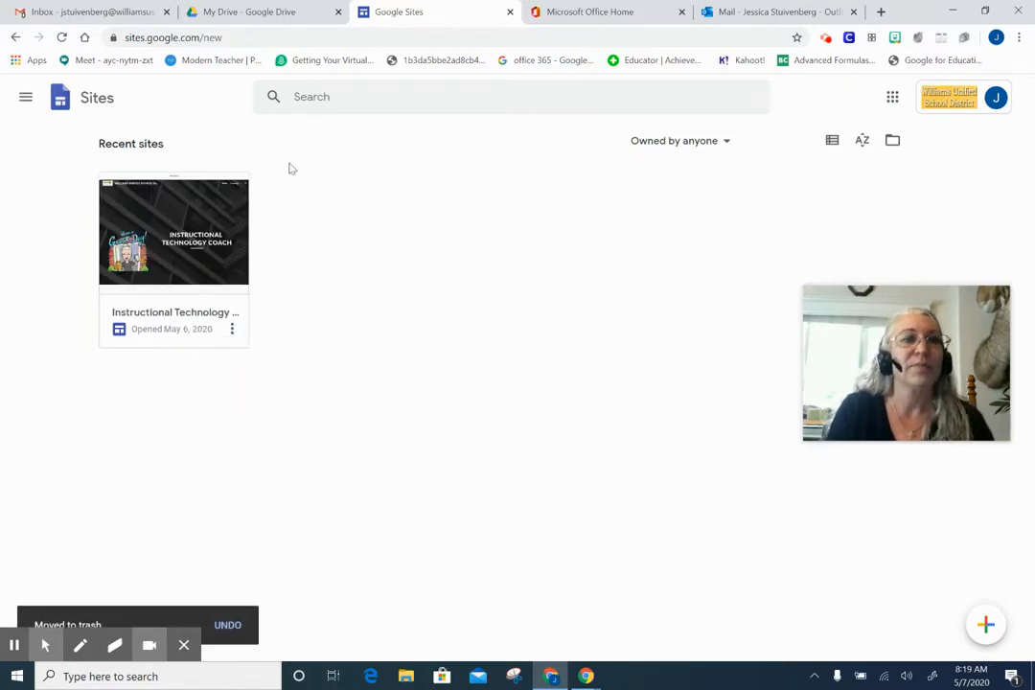
Step: Open the Instructional Technology Coach site and view its Trainings page and Google Classroom subpage
{"action": "left_click", "coordinate": [173, 233]}
{"action": "left_click_drag", "start_coordinate": [284, 405], "coordinate": [243, 94]}
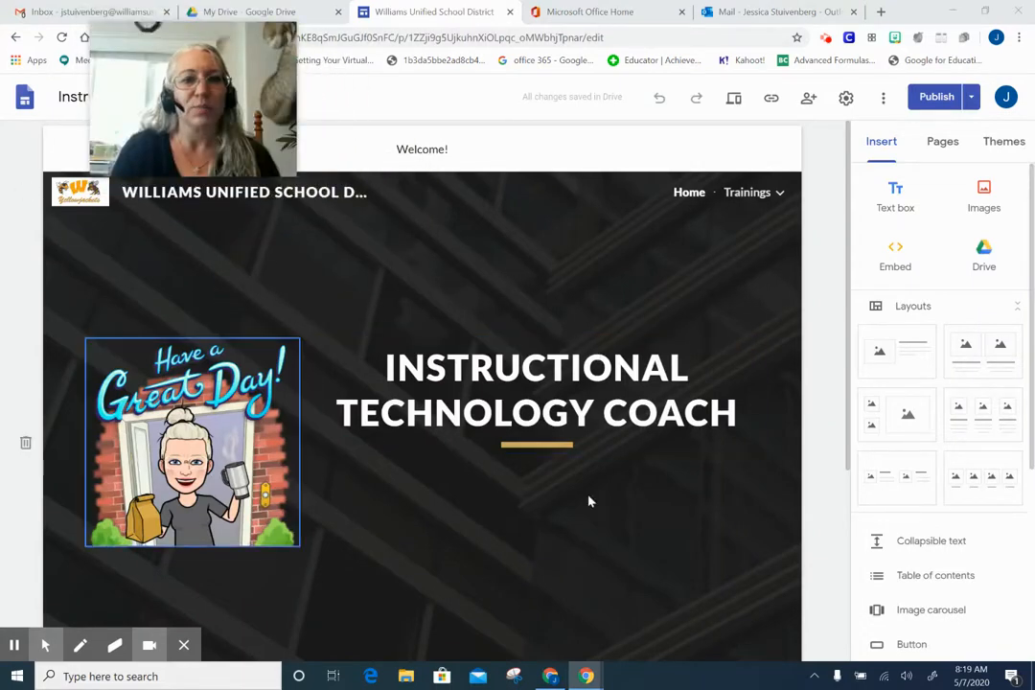
{"action": "left_click", "coordinate": [747, 193]}
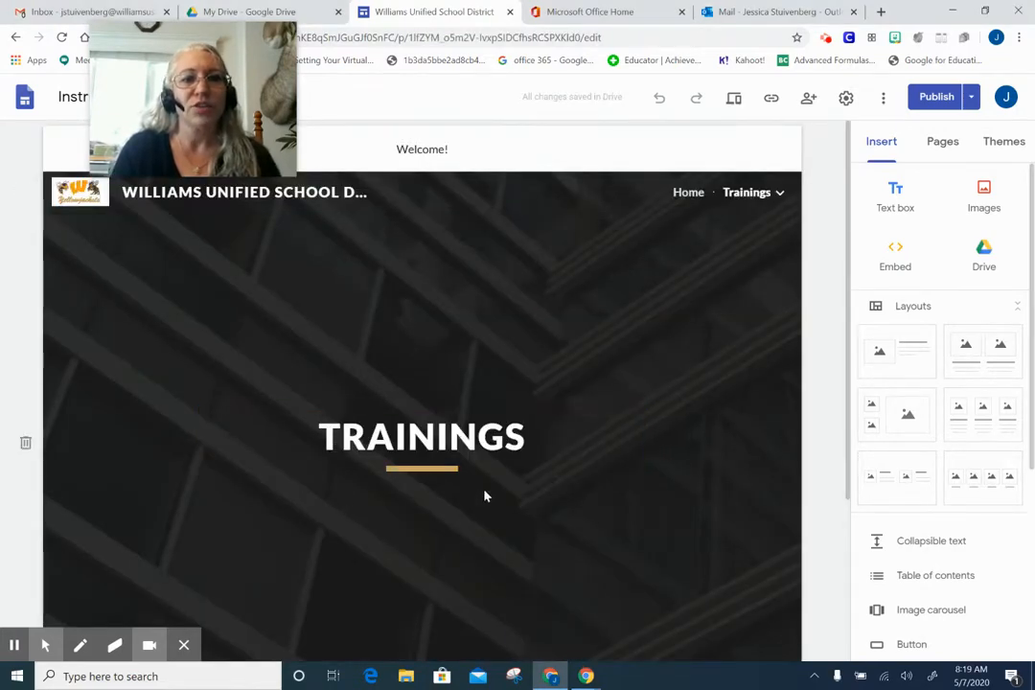
{"action": "mouse_move", "coordinate": [778, 196]}
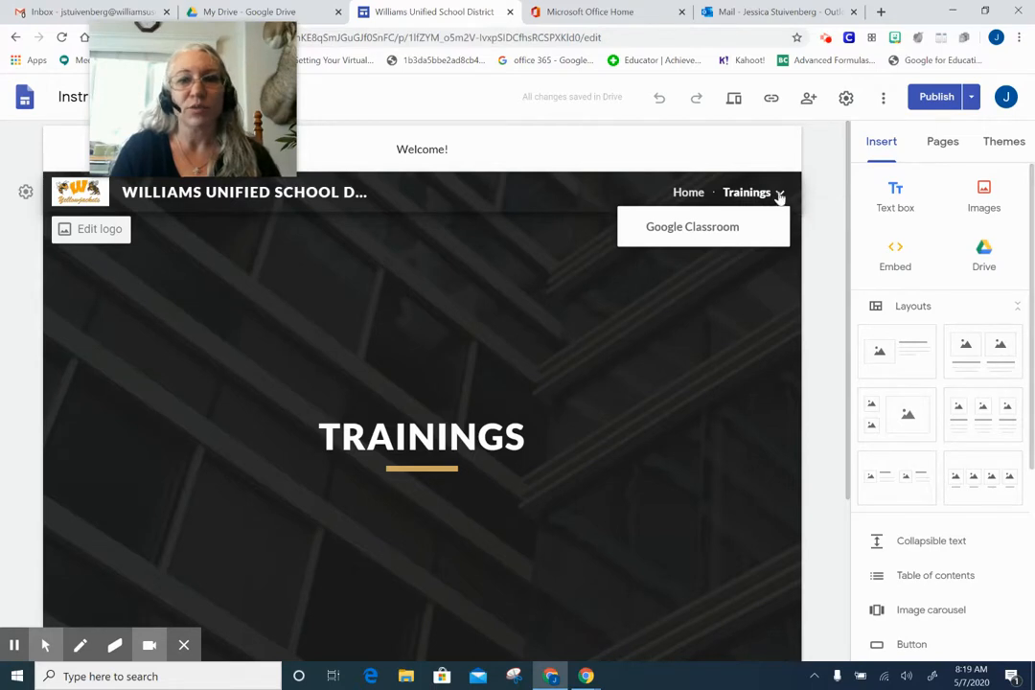
{"action": "left_click", "coordinate": [726, 230]}
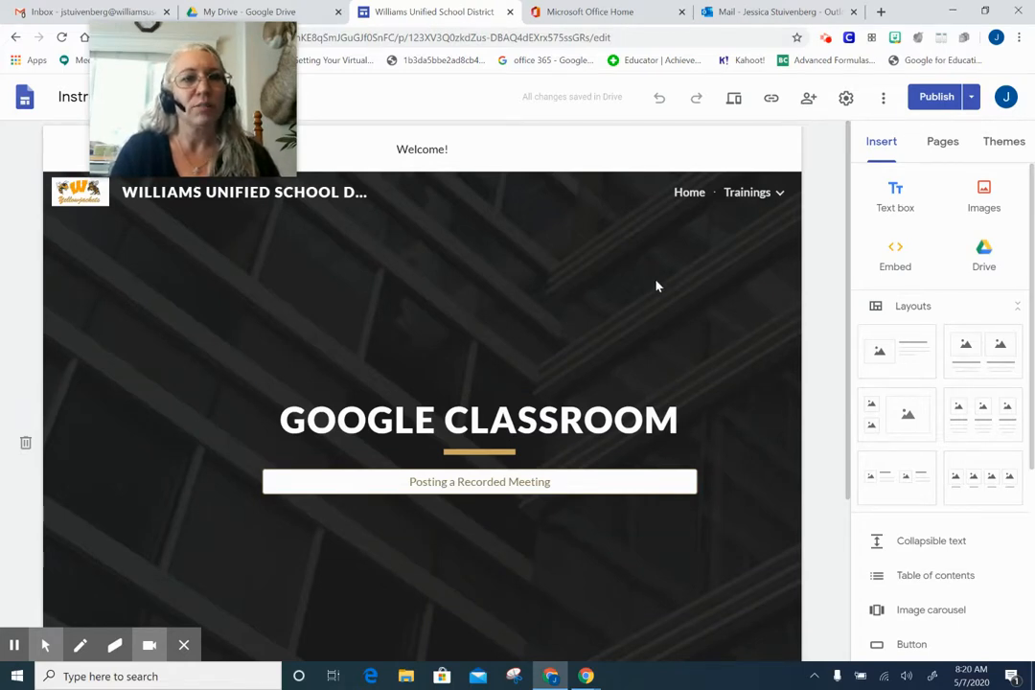
Step: Start a new button for the Google Classroom page with the name "Creating a Google Classroom"
{"action": "left_click_drag", "start_coordinate": [207, 73], "coordinate": [220, 348]}
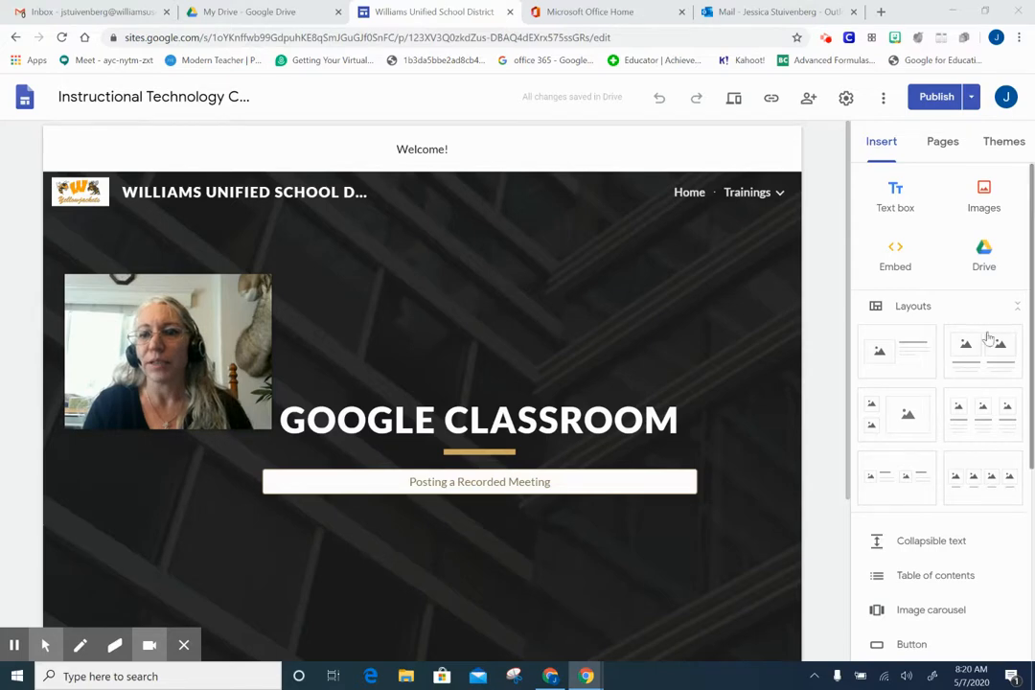
{"action": "left_click", "coordinate": [911, 645]}
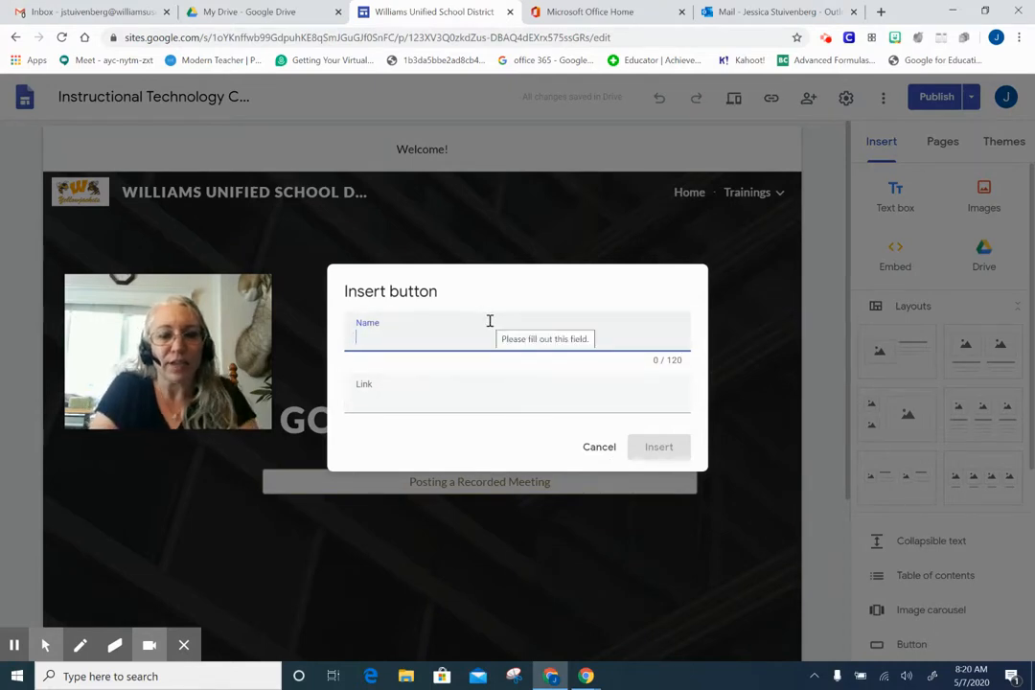
{"action": "type", "text": "Cr"}
{"action": "type", "text": "eate"}
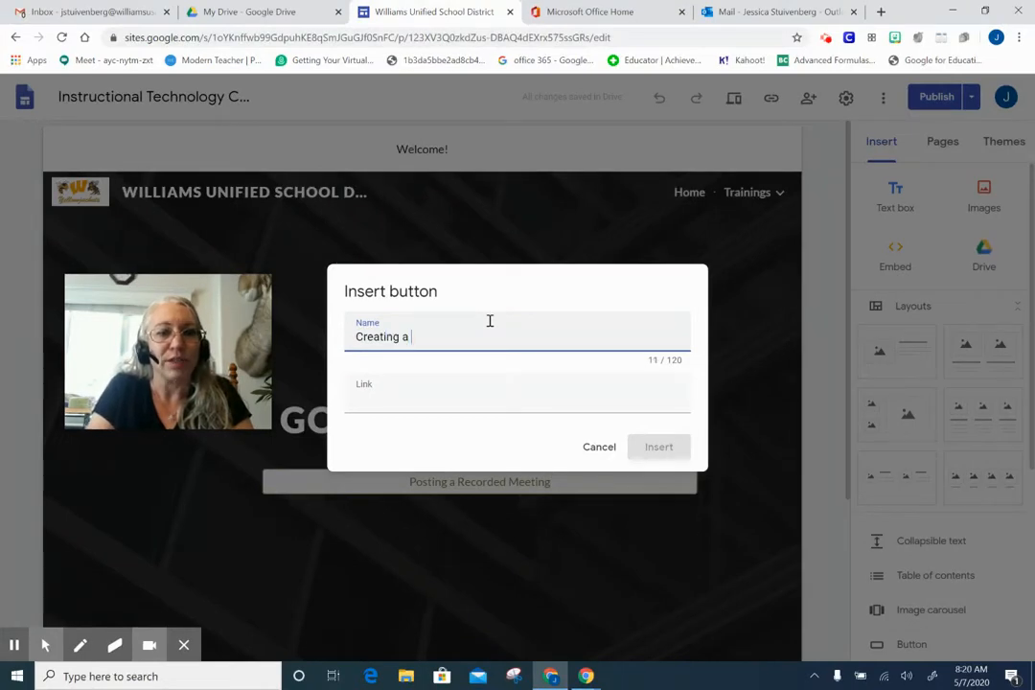
{"action": "type", "text": "ing a Google Classroom"}
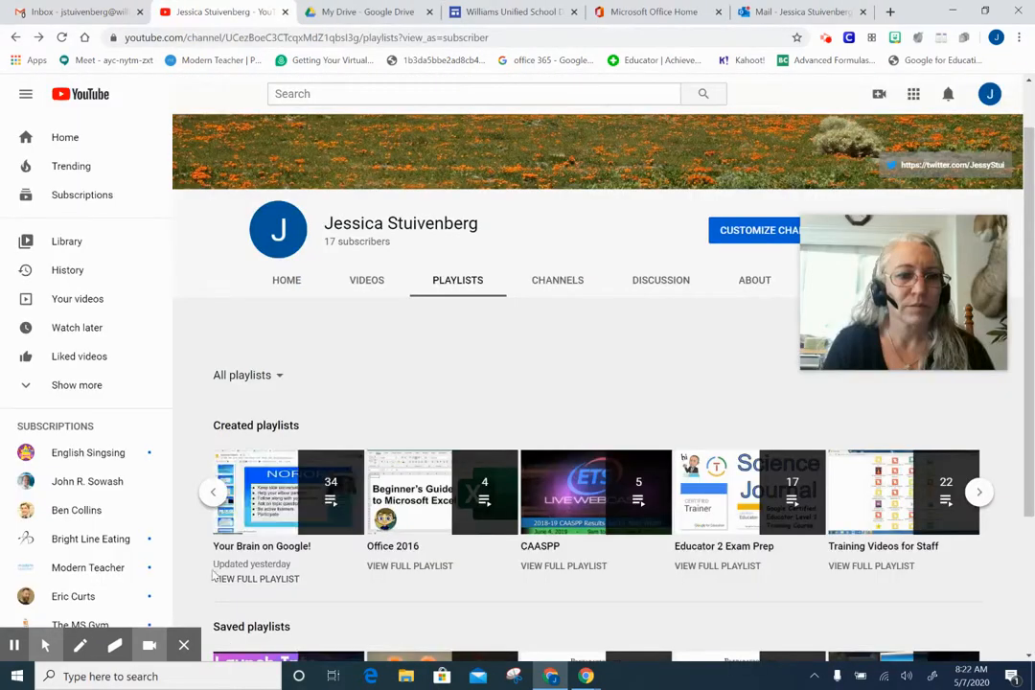
Step: On YouTube, open the "Creating a Google Classroom" video from the "Your Brain on Google!" playlist and copy its share link
{"action": "left_click", "coordinate": [230, 578]}
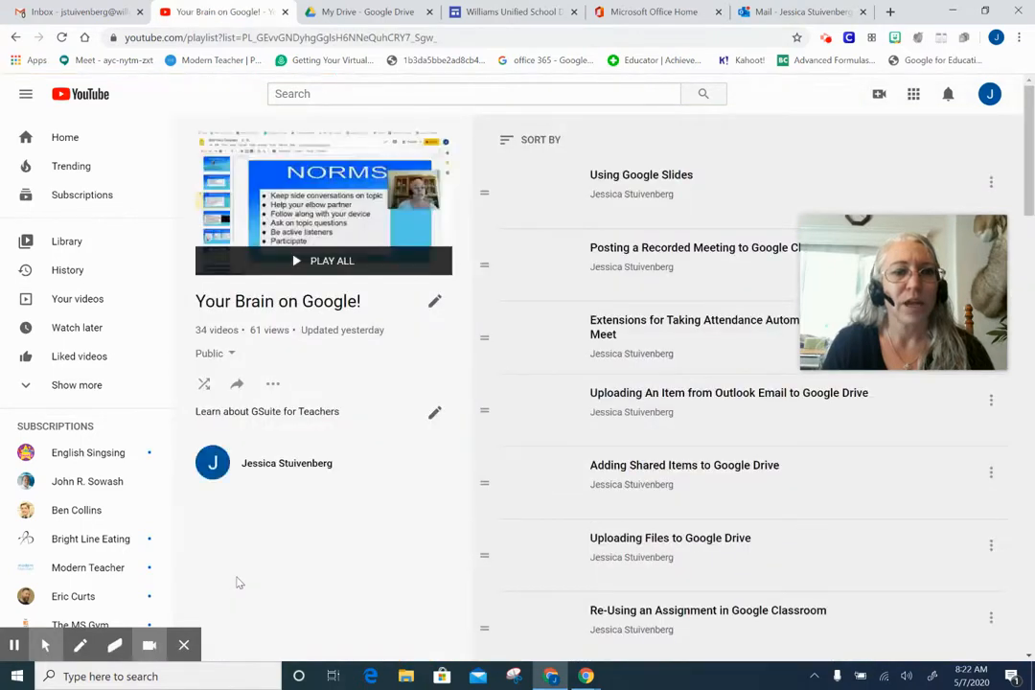
{"action": "mouse_move", "coordinate": [947, 261]}
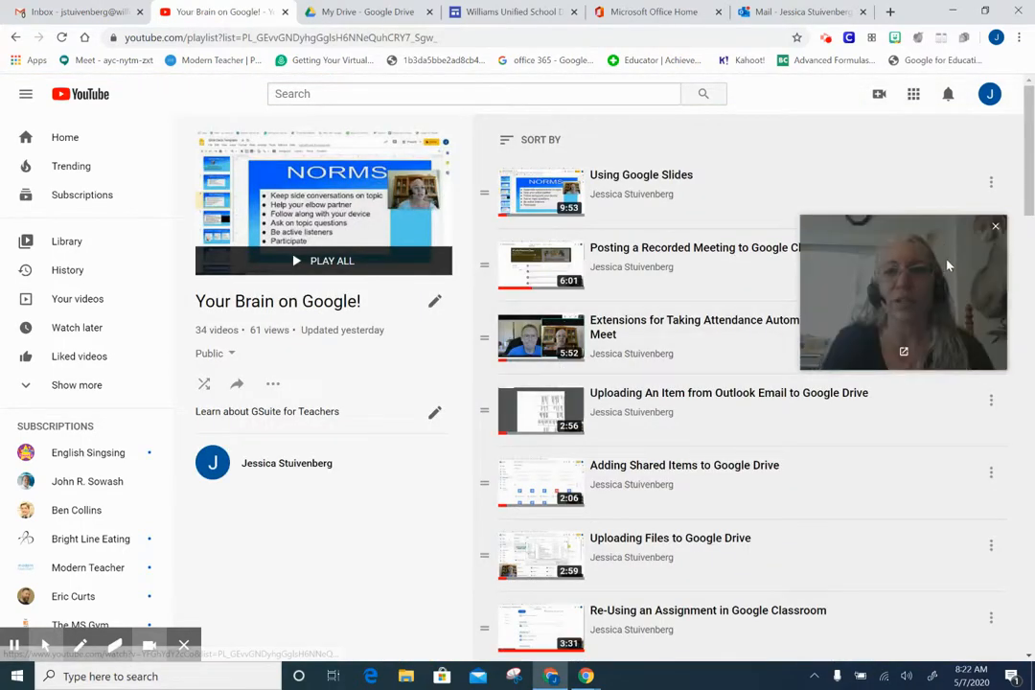
{"action": "left_click_drag", "start_coordinate": [938, 261], "coordinate": [916, 134]}
{"action": "left_click_drag", "start_coordinate": [1031, 144], "coordinate": [1024, 384]}
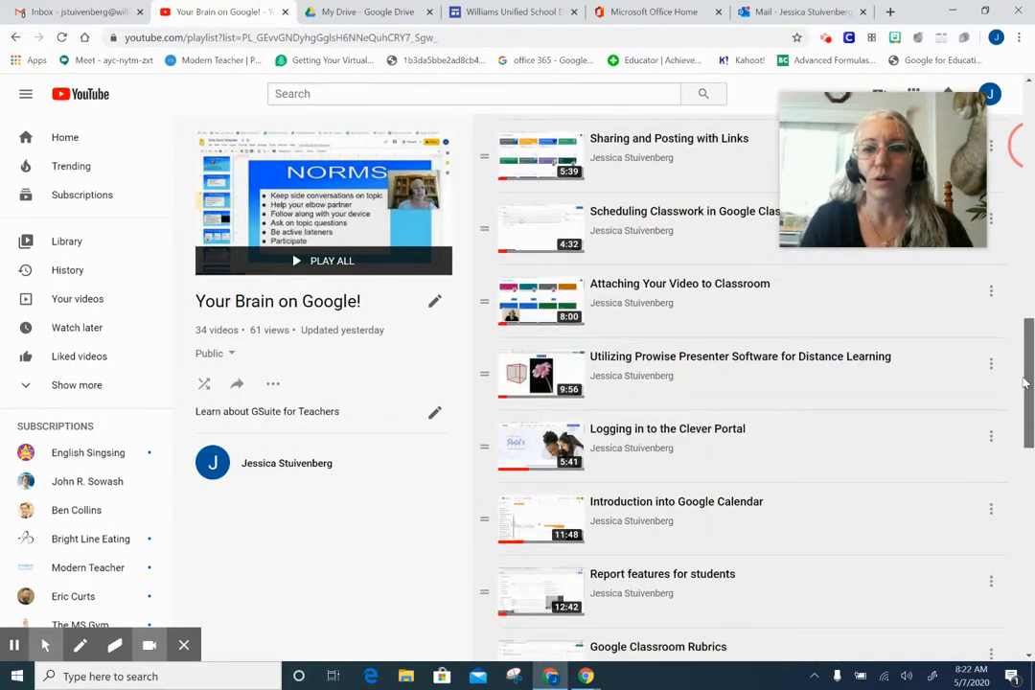
{"action": "left_click_drag", "start_coordinate": [1024, 385], "coordinate": [1028, 460]}
{"action": "left_click", "coordinate": [991, 316]}
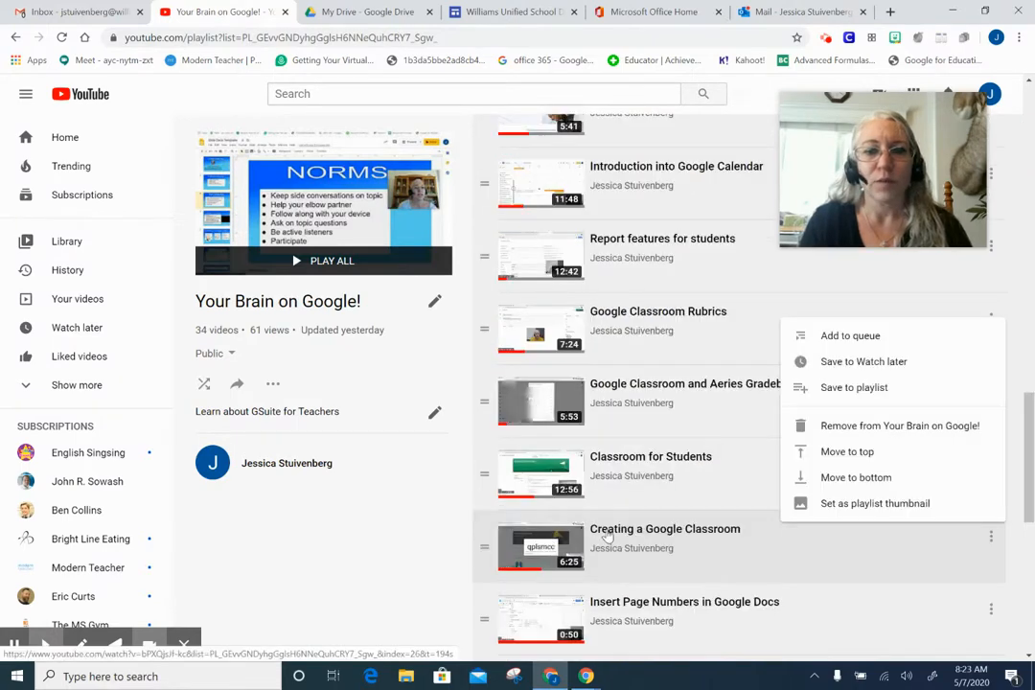
{"action": "left_click", "coordinate": [607, 536]}
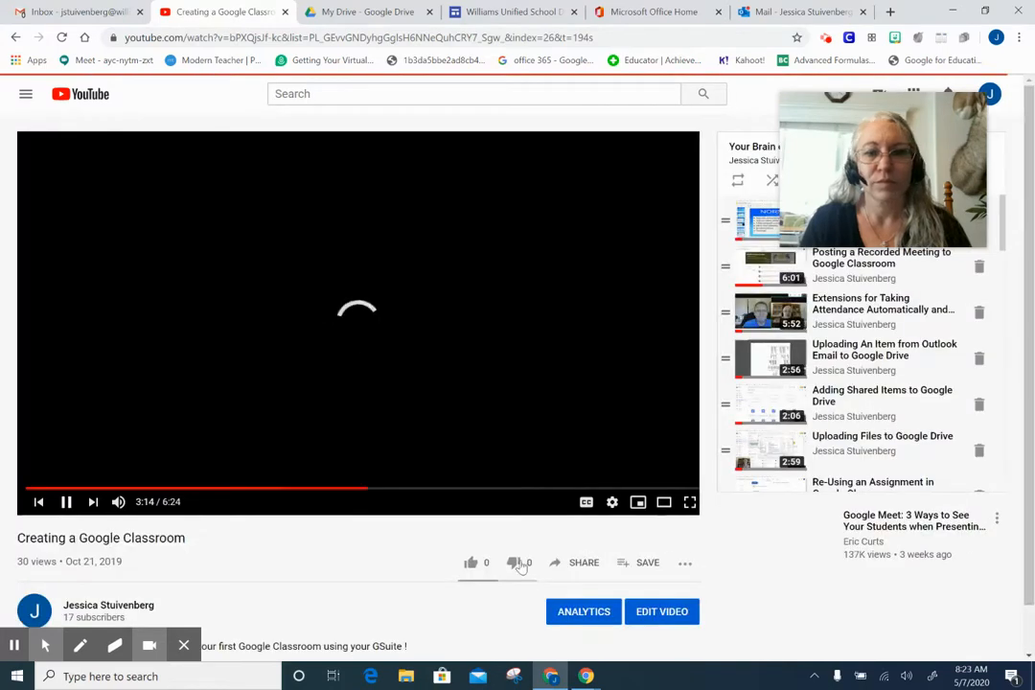
{"action": "left_click", "coordinate": [584, 564]}
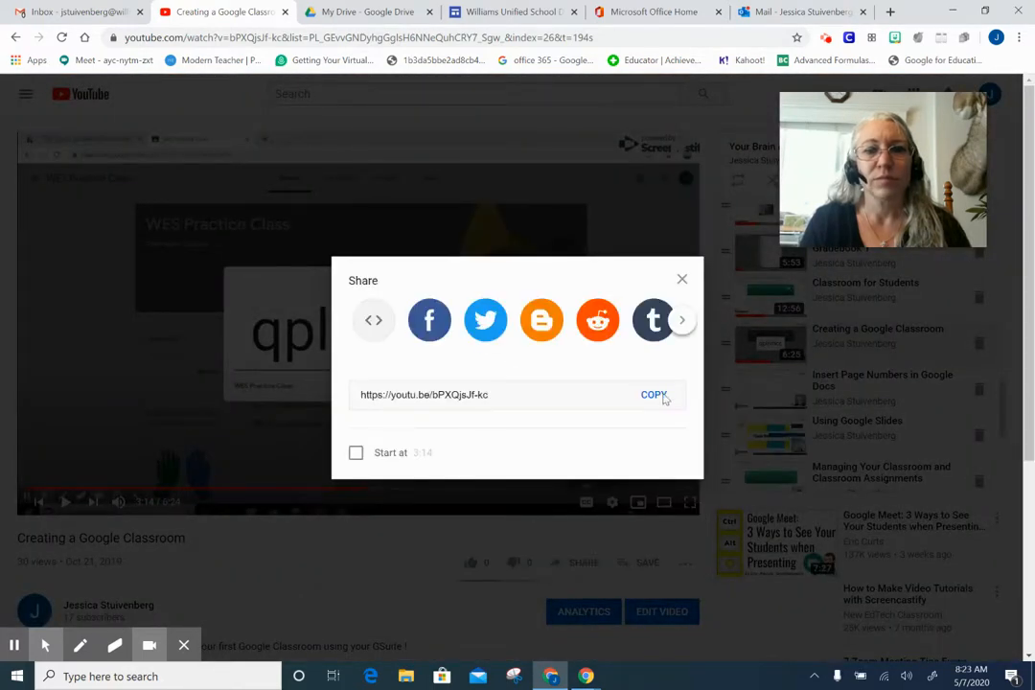
{"action": "left_click", "coordinate": [654, 396]}
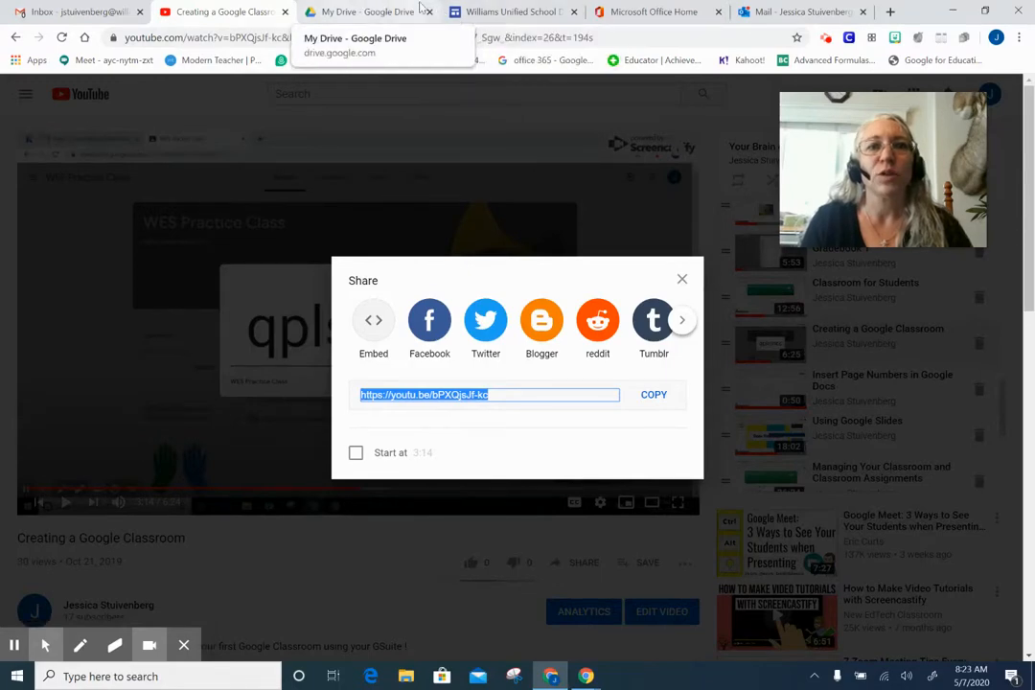
{"action": "left_click", "coordinate": [513, 13]}
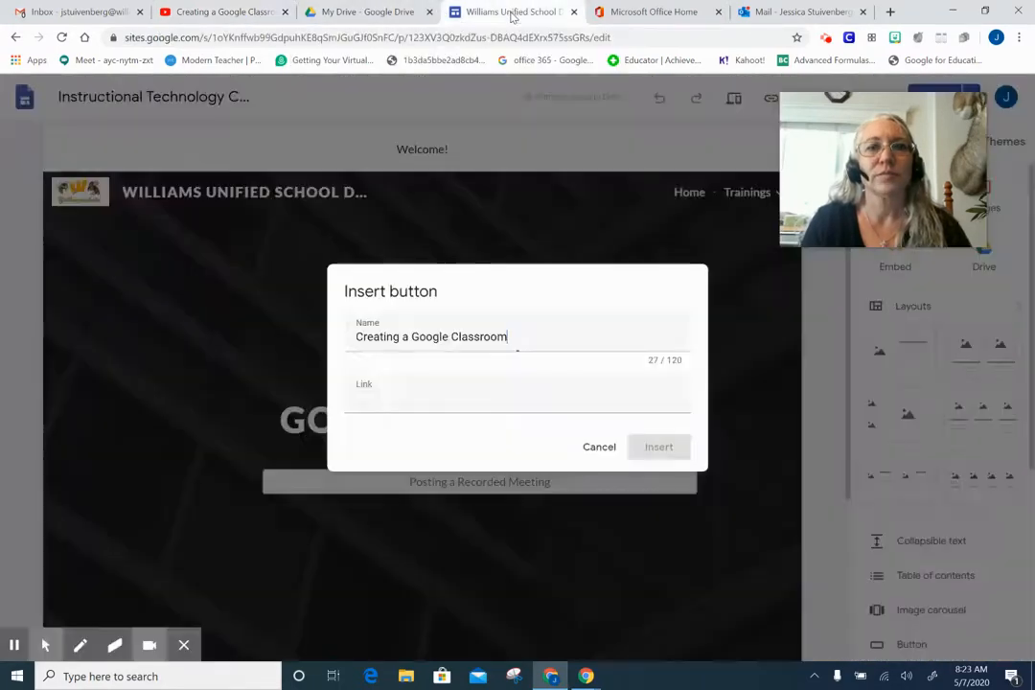
{"action": "key", "text": "BackSpace"}
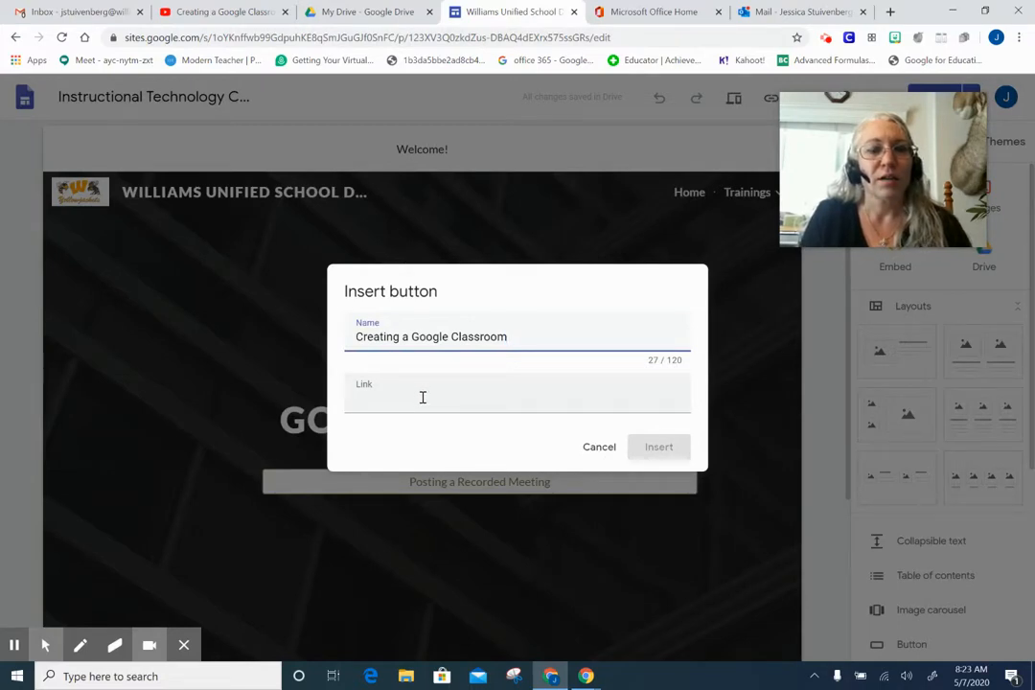
{"action": "left_click", "coordinate": [423, 397]}
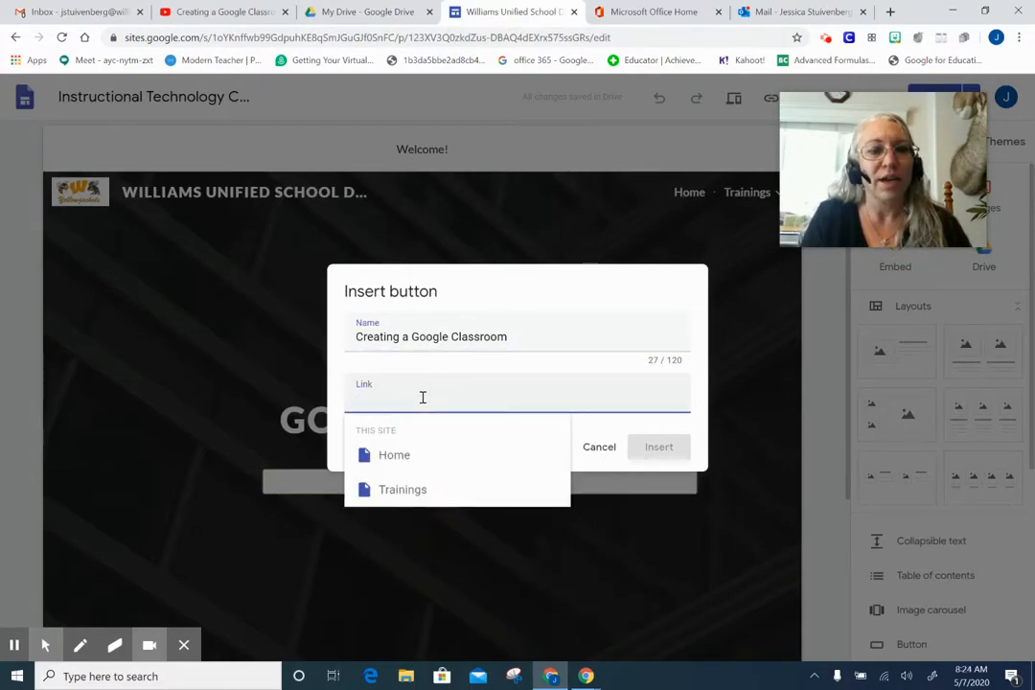
{"action": "key", "text": "ctrl+v"}
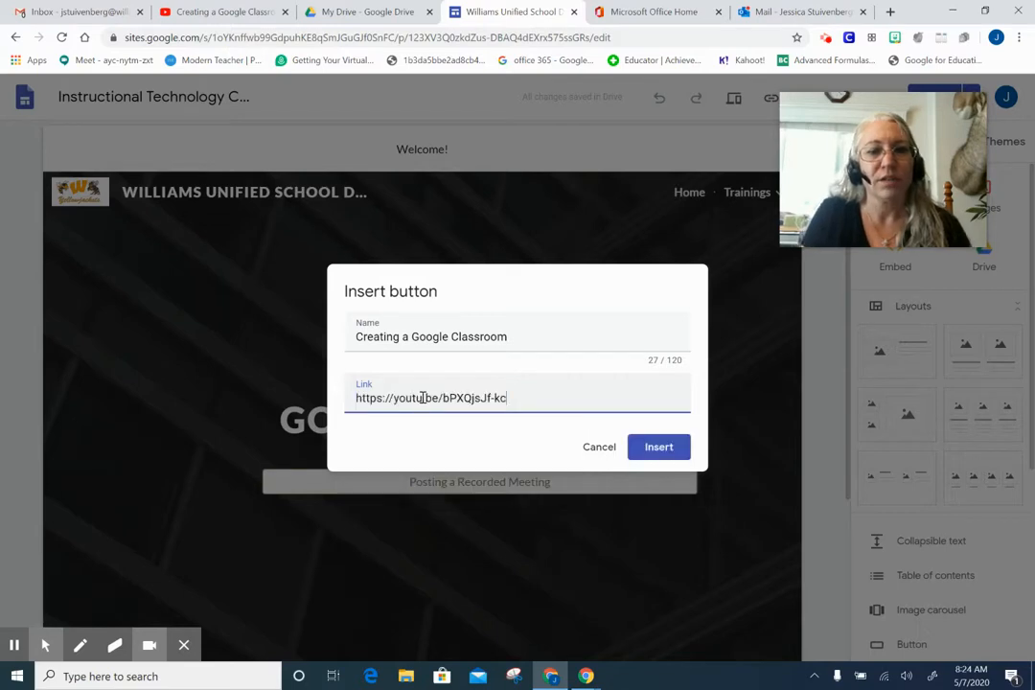
{"action": "left_click", "coordinate": [671, 454]}
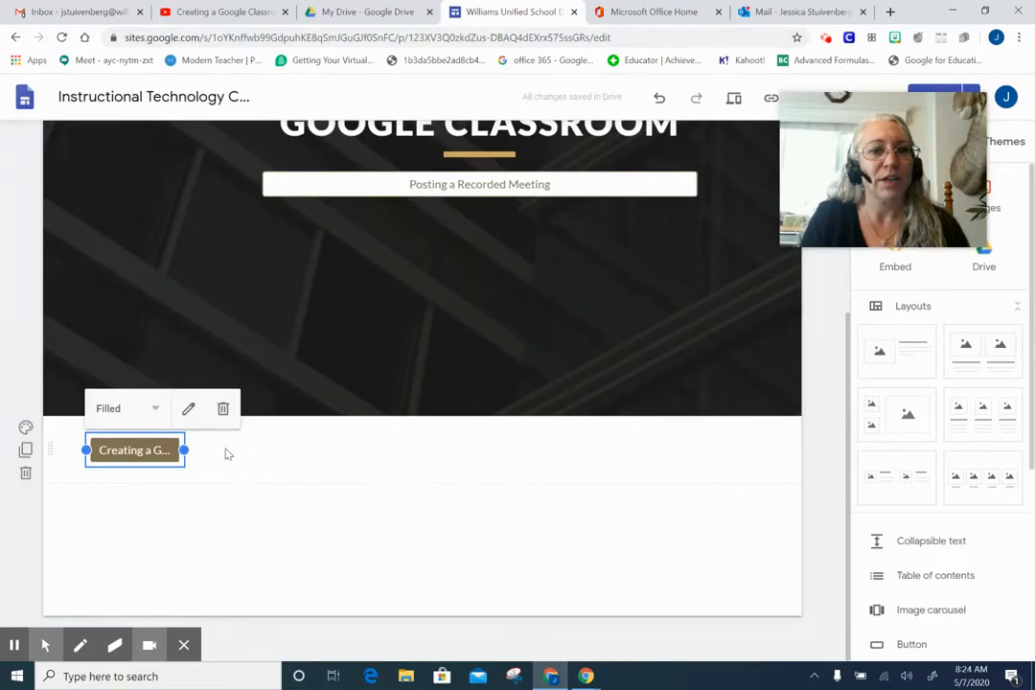
Step: Widen the new button to fit its full name and move it into the header below "Posting a Recorded Meeting"
{"action": "left_click_drag", "start_coordinate": [186, 449], "coordinate": [245, 451]}
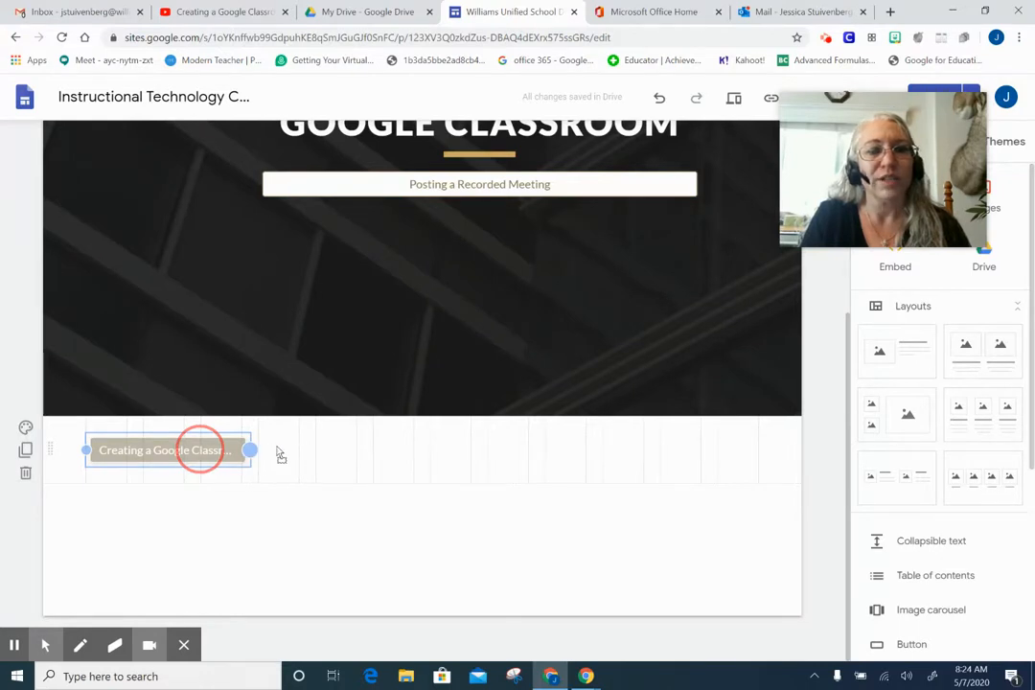
{"action": "mouse_move", "coordinate": [287, 453]}
{"action": "left_mouse_down"}
{"action": "mouse_move", "coordinate": [280, 446]}
{"action": "mouse_move", "coordinate": [278, 458]}
{"action": "left_mouse_up"}
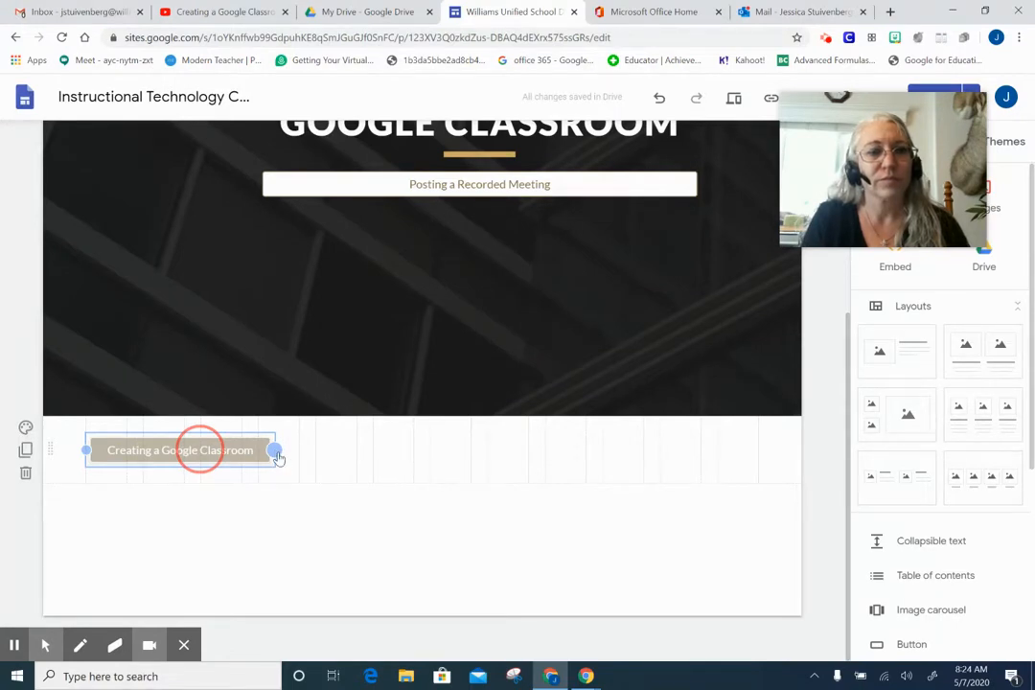
{"action": "left_click_drag", "start_coordinate": [203, 450], "coordinate": [449, 233]}
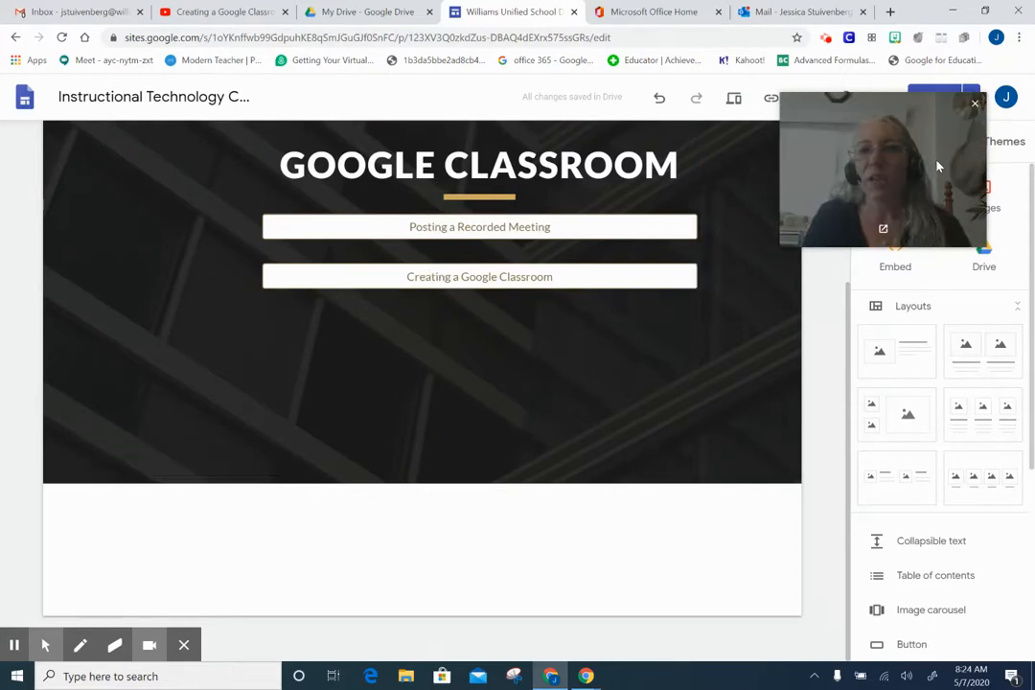
{"action": "left_click_drag", "start_coordinate": [938, 167], "coordinate": [775, 480]}
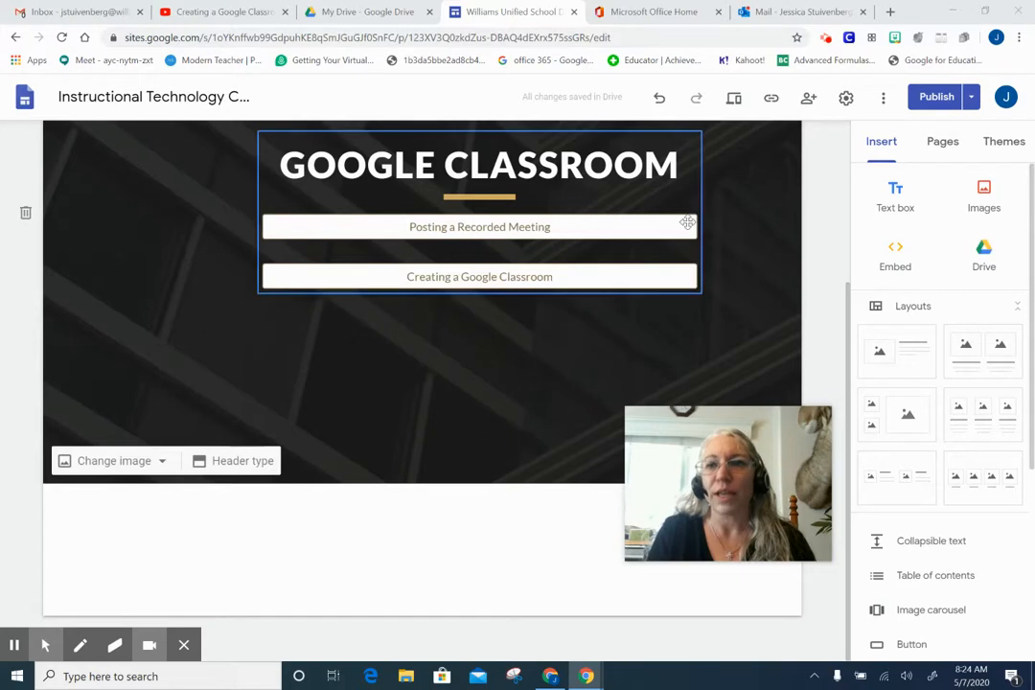
Step: Add a subpage named "Google Drive" under Trainings and return to the Home page
{"action": "left_click", "coordinate": [943, 144]}
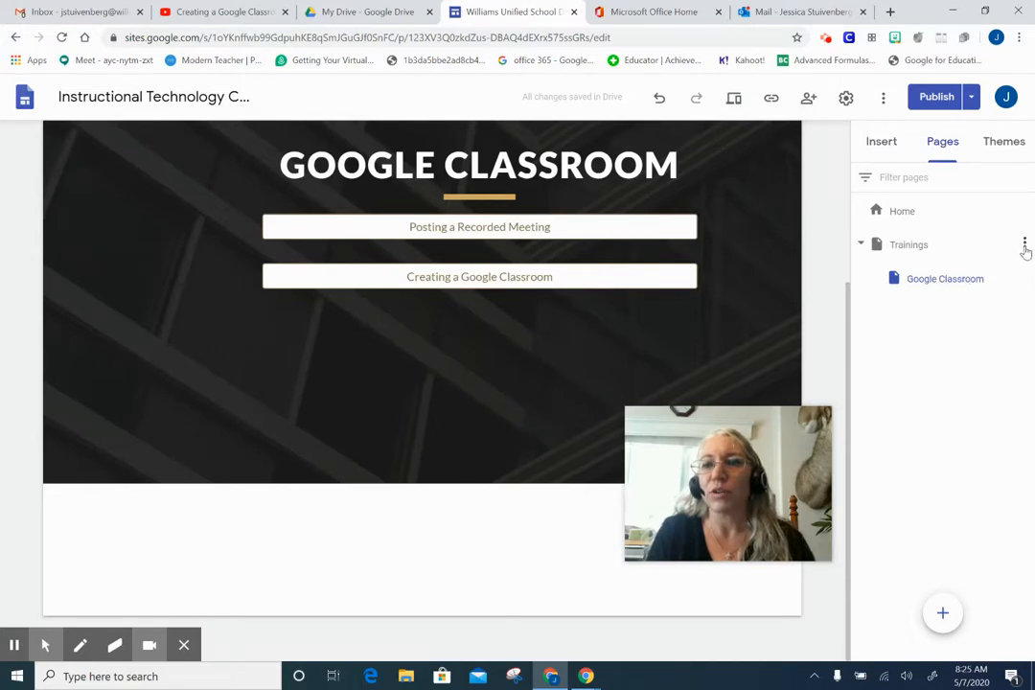
{"action": "left_click", "coordinate": [1025, 247]}
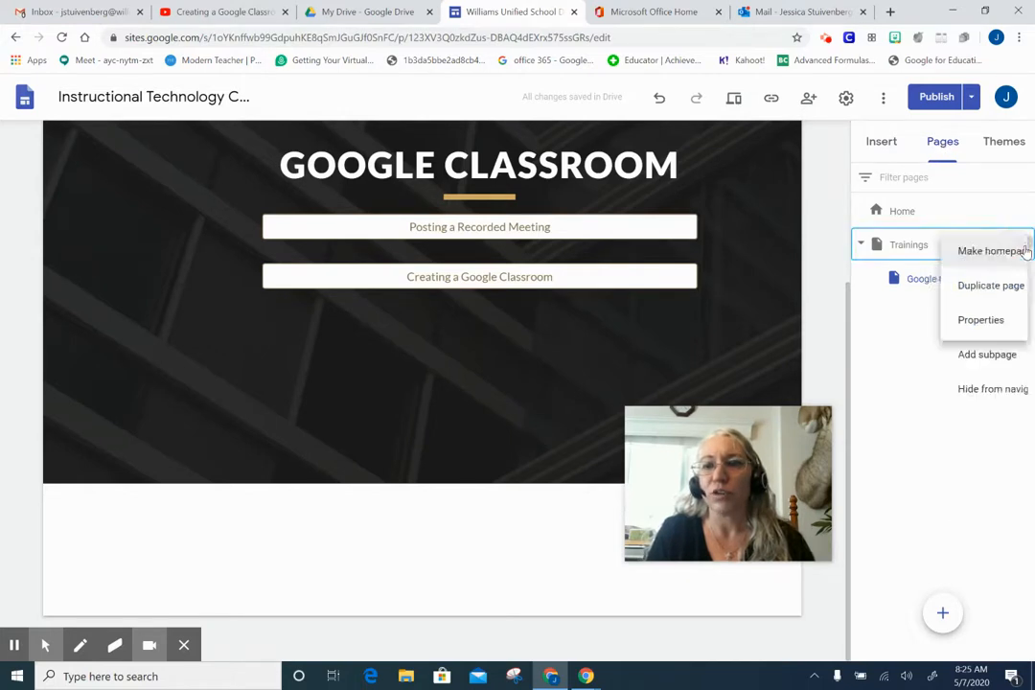
{"action": "left_click", "coordinate": [950, 363]}
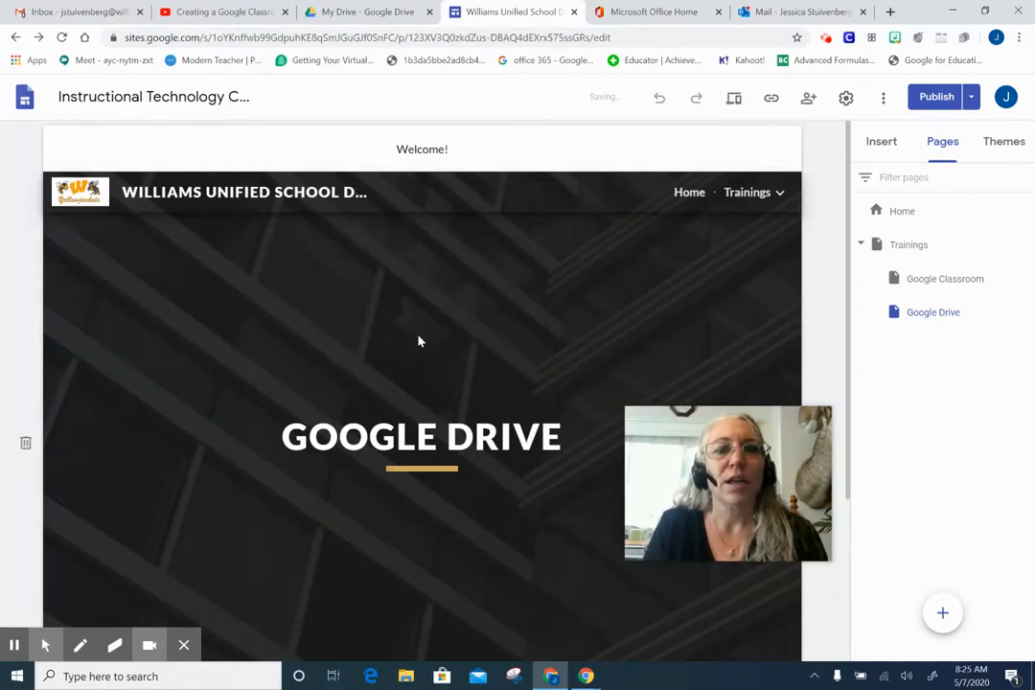
{"action": "left_click", "coordinate": [689, 193]}
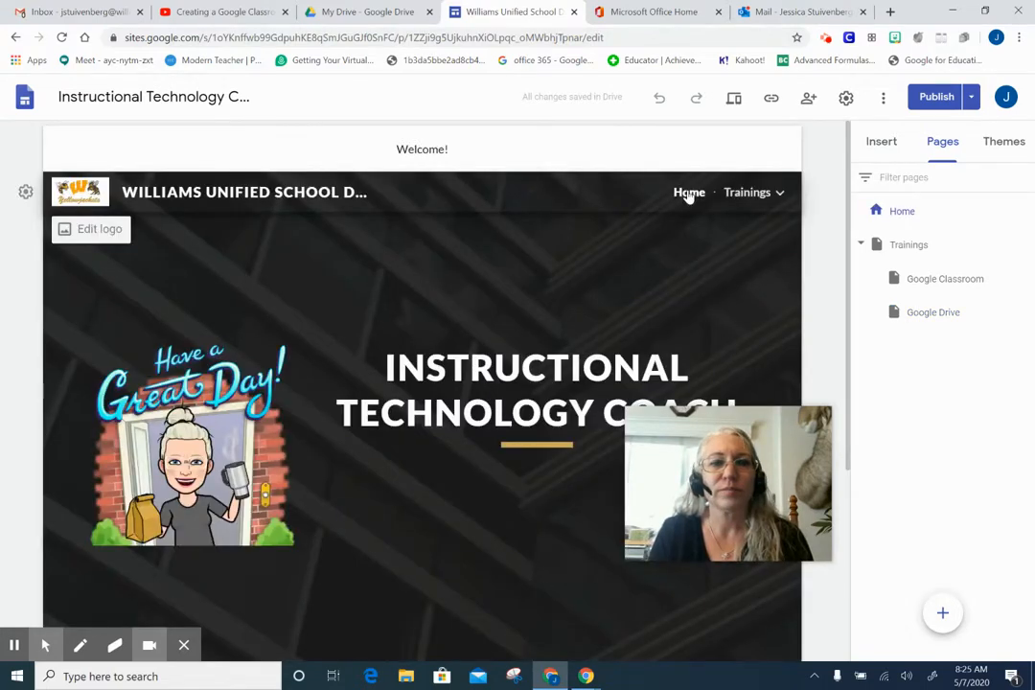
{"action": "mouse_move", "coordinate": [744, 196]}
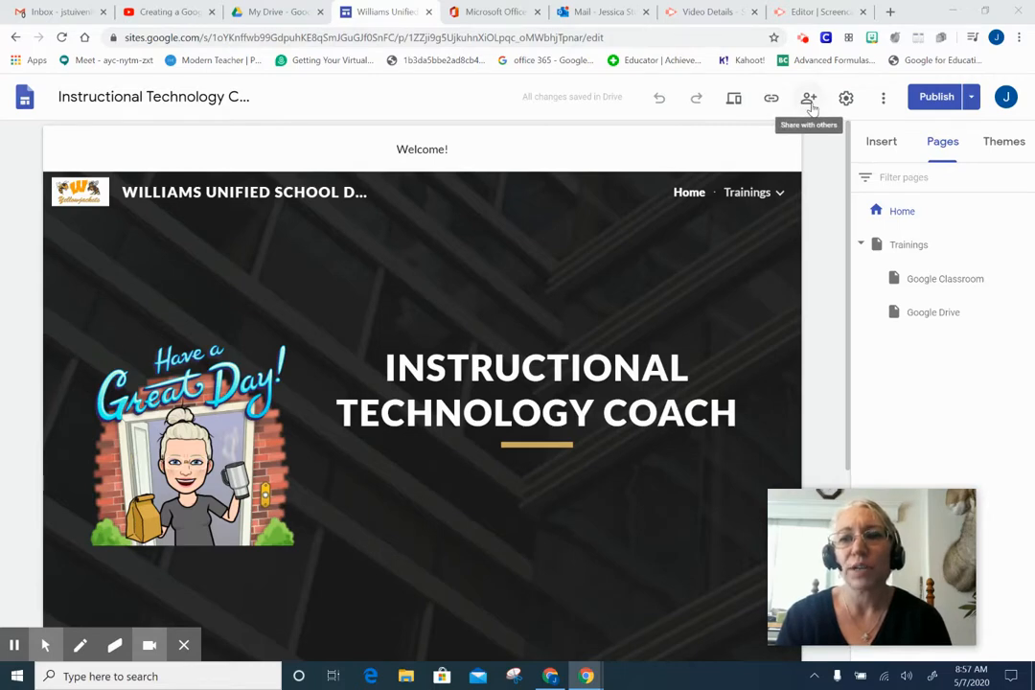
Step: Review the site's settings for navigation, brand images, viewer tools, analytics and the announcement banner, including its message and link options
{"action": "left_click", "coordinate": [846, 99]}
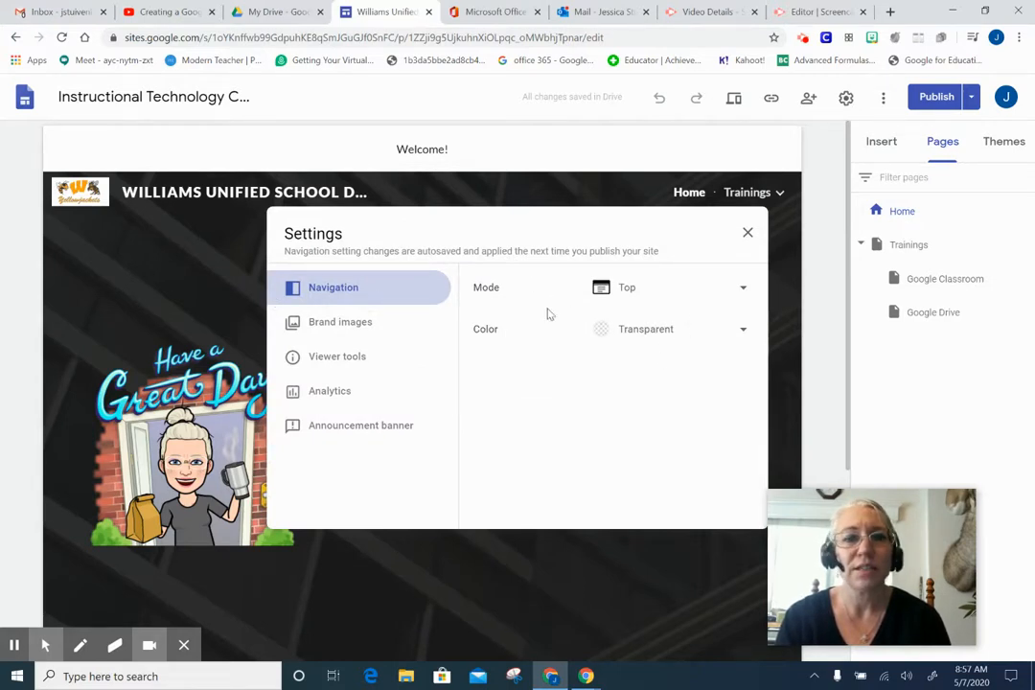
{"action": "left_click", "coordinate": [344, 325]}
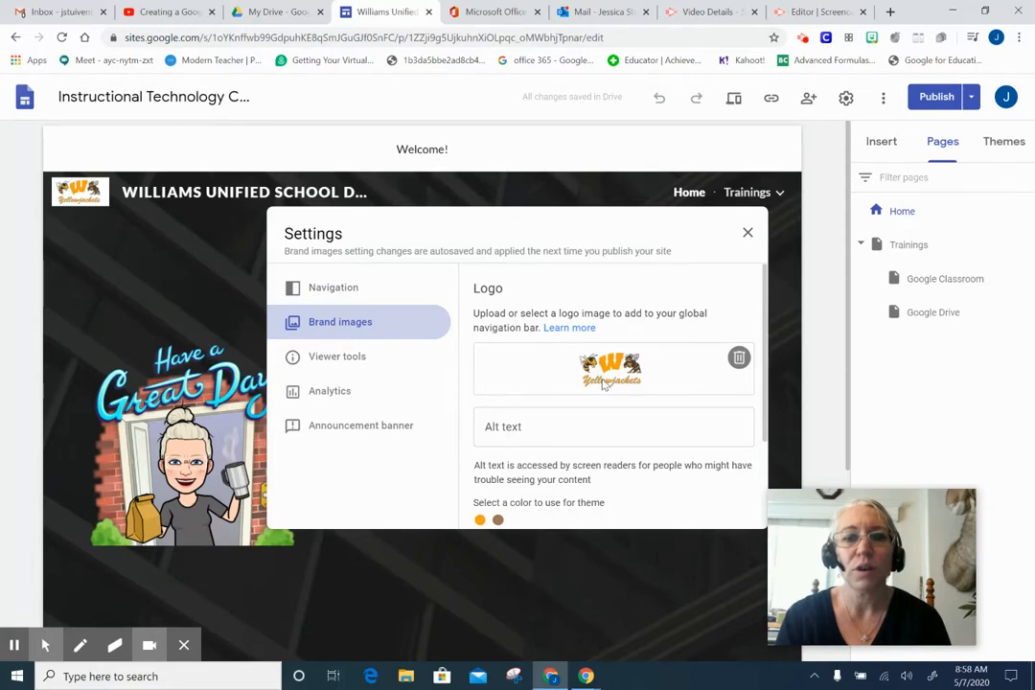
{"action": "left_click", "coordinate": [336, 362]}
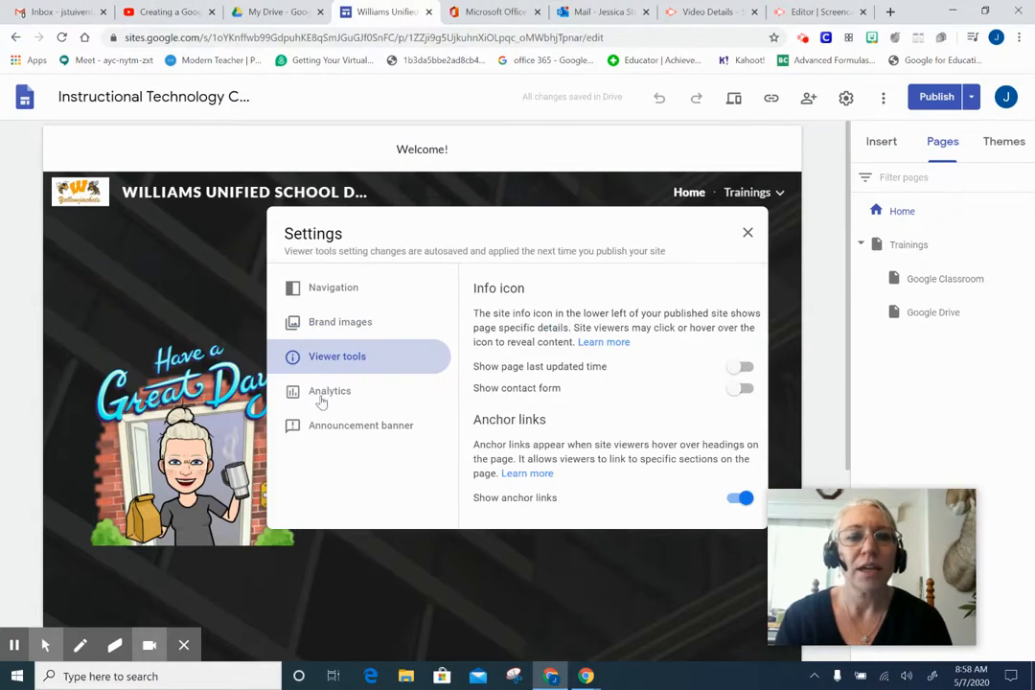
{"action": "left_click", "coordinate": [322, 402]}
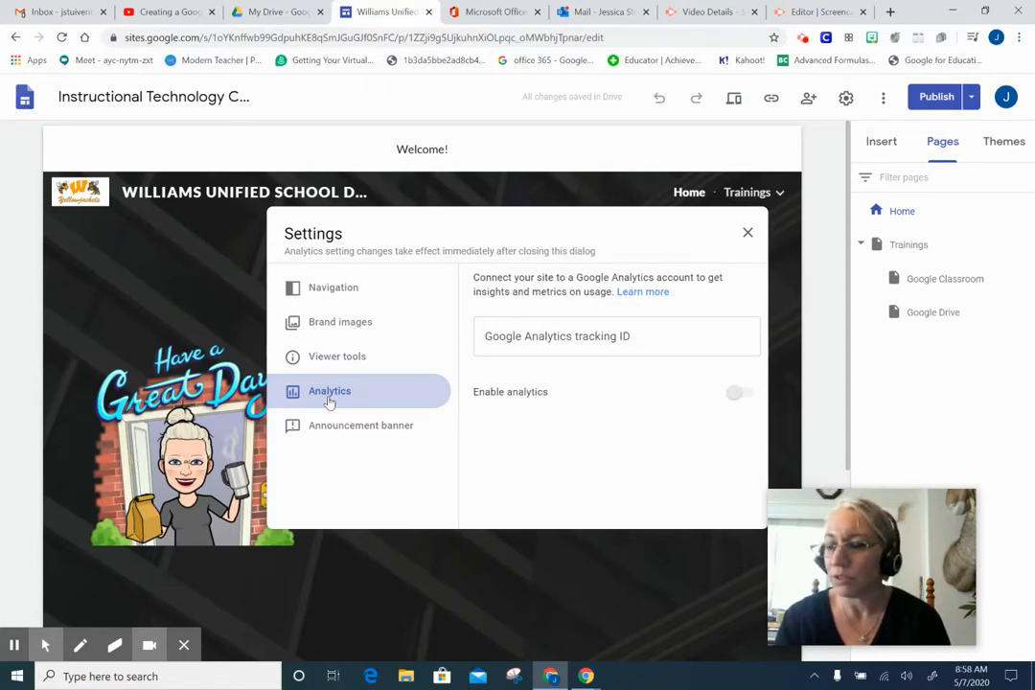
{"action": "left_click", "coordinate": [324, 430]}
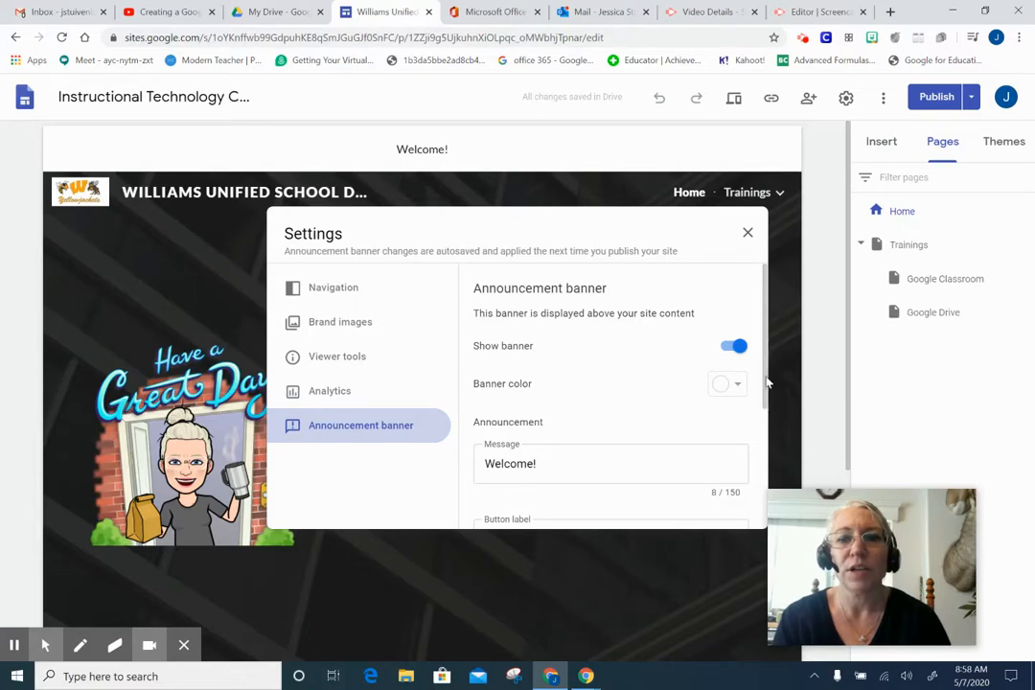
{"action": "left_click_drag", "start_coordinate": [767, 382], "coordinate": [756, 472]}
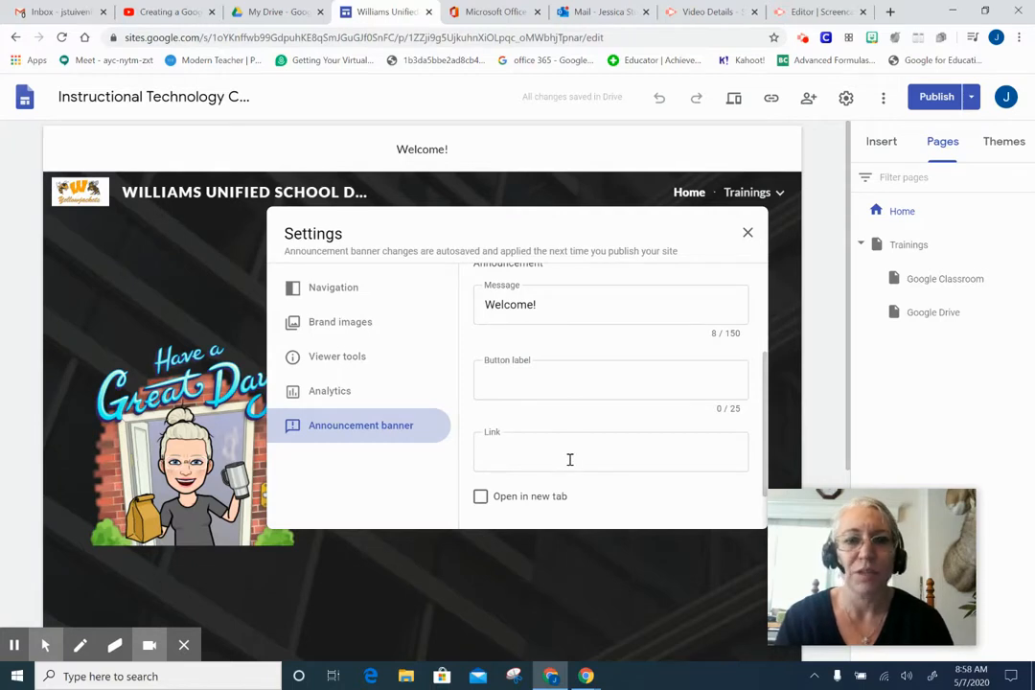
{"action": "left_click", "coordinate": [480, 497]}
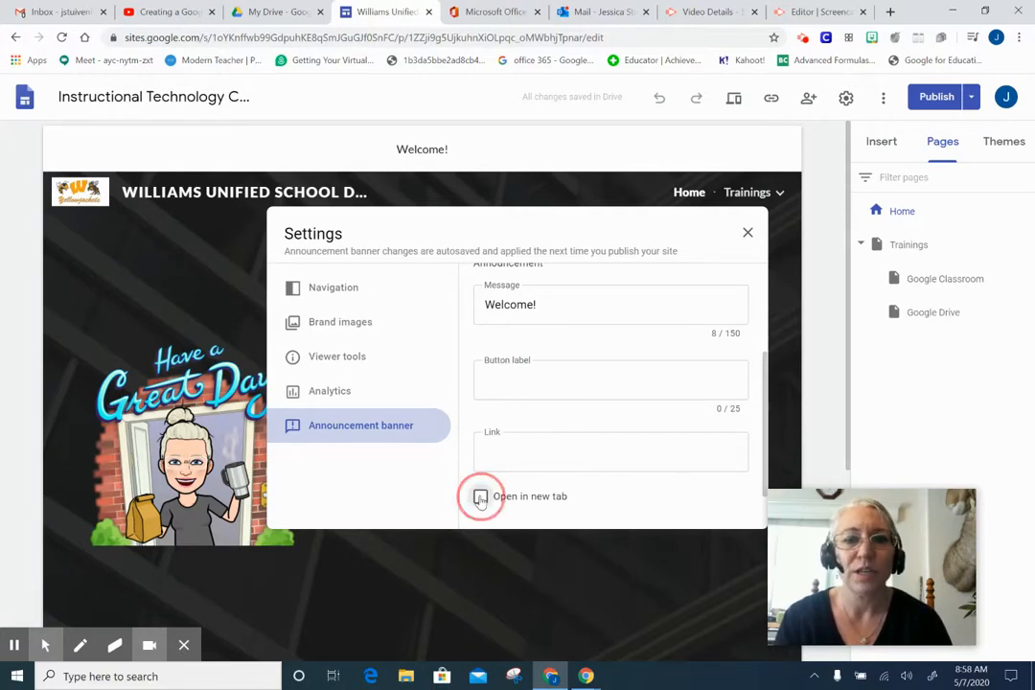
{"action": "left_click", "coordinate": [747, 235]}
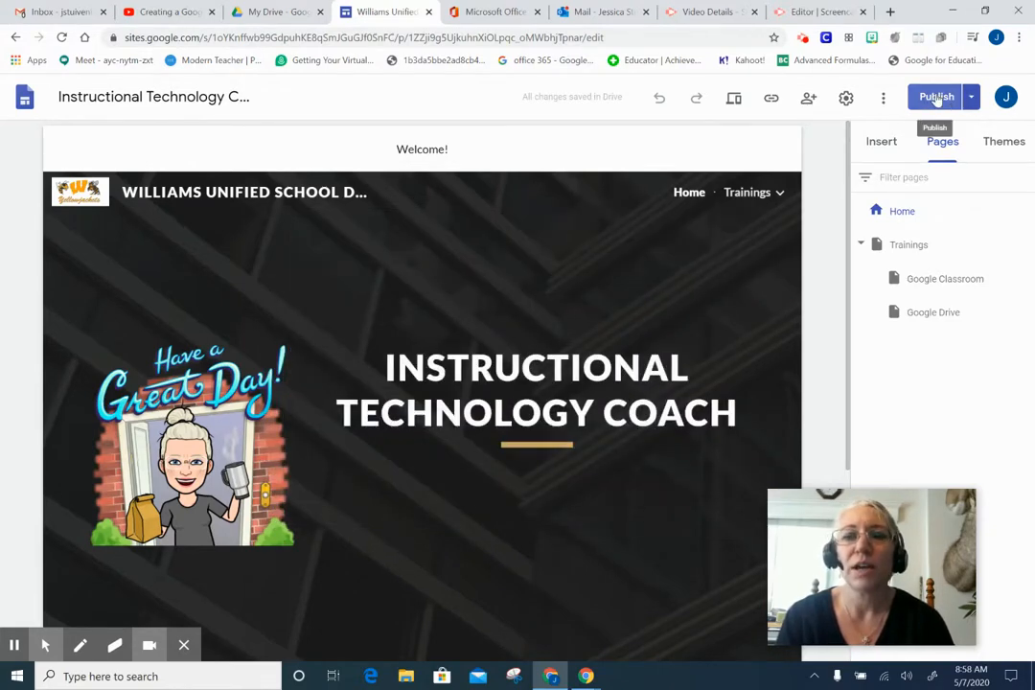
Step: Compare the draft with the currently published version of the site and publish the changes
{"action": "left_click", "coordinate": [937, 97]}
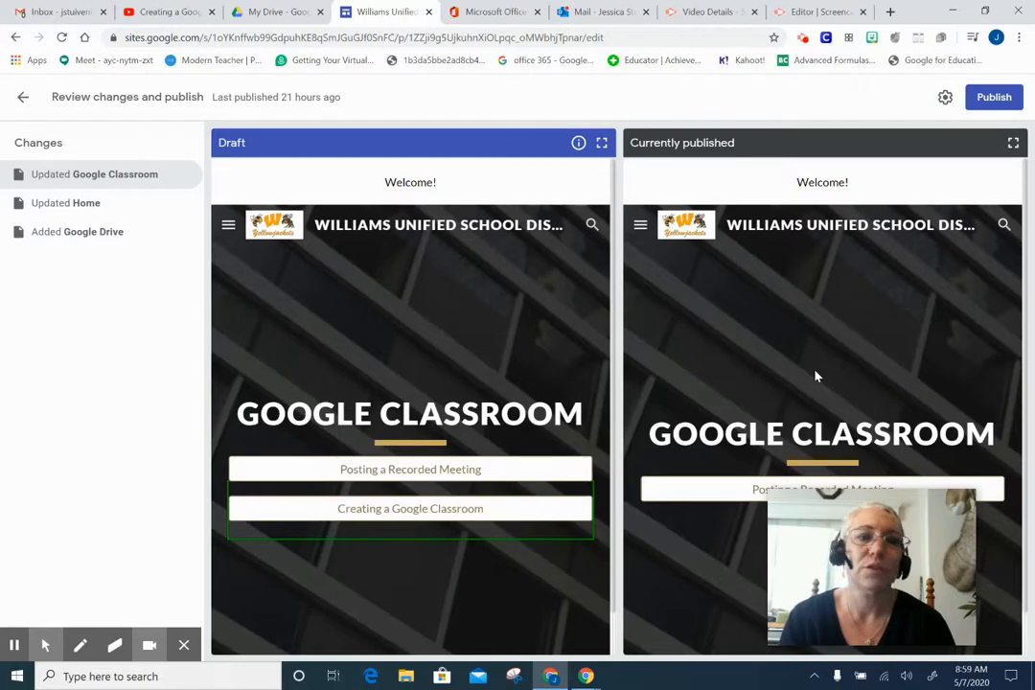
{"action": "left_click", "coordinate": [997, 99]}
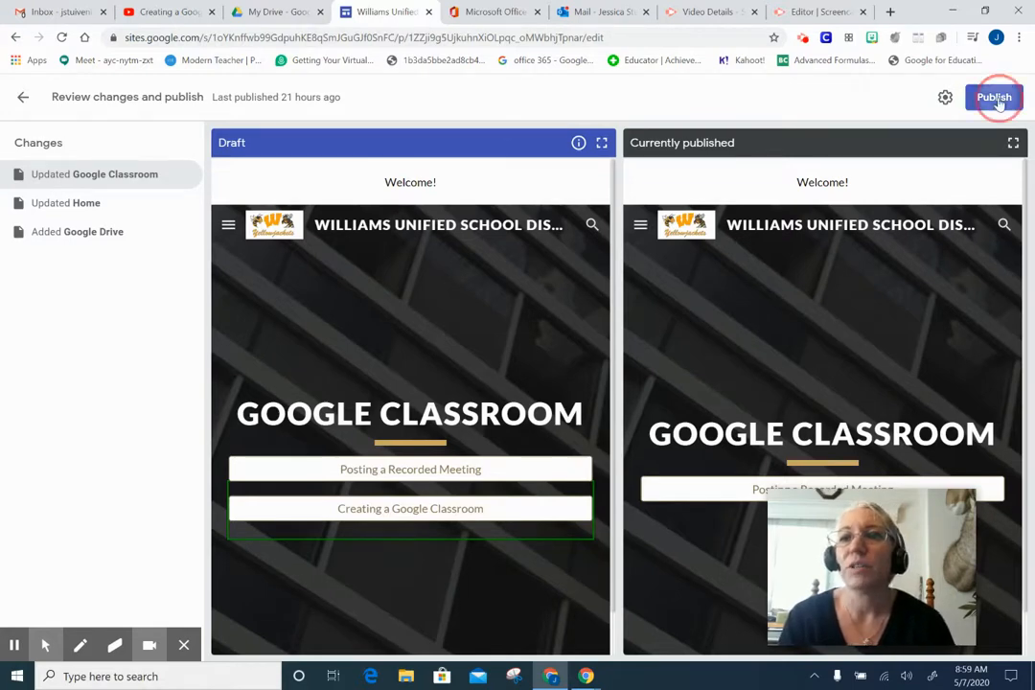